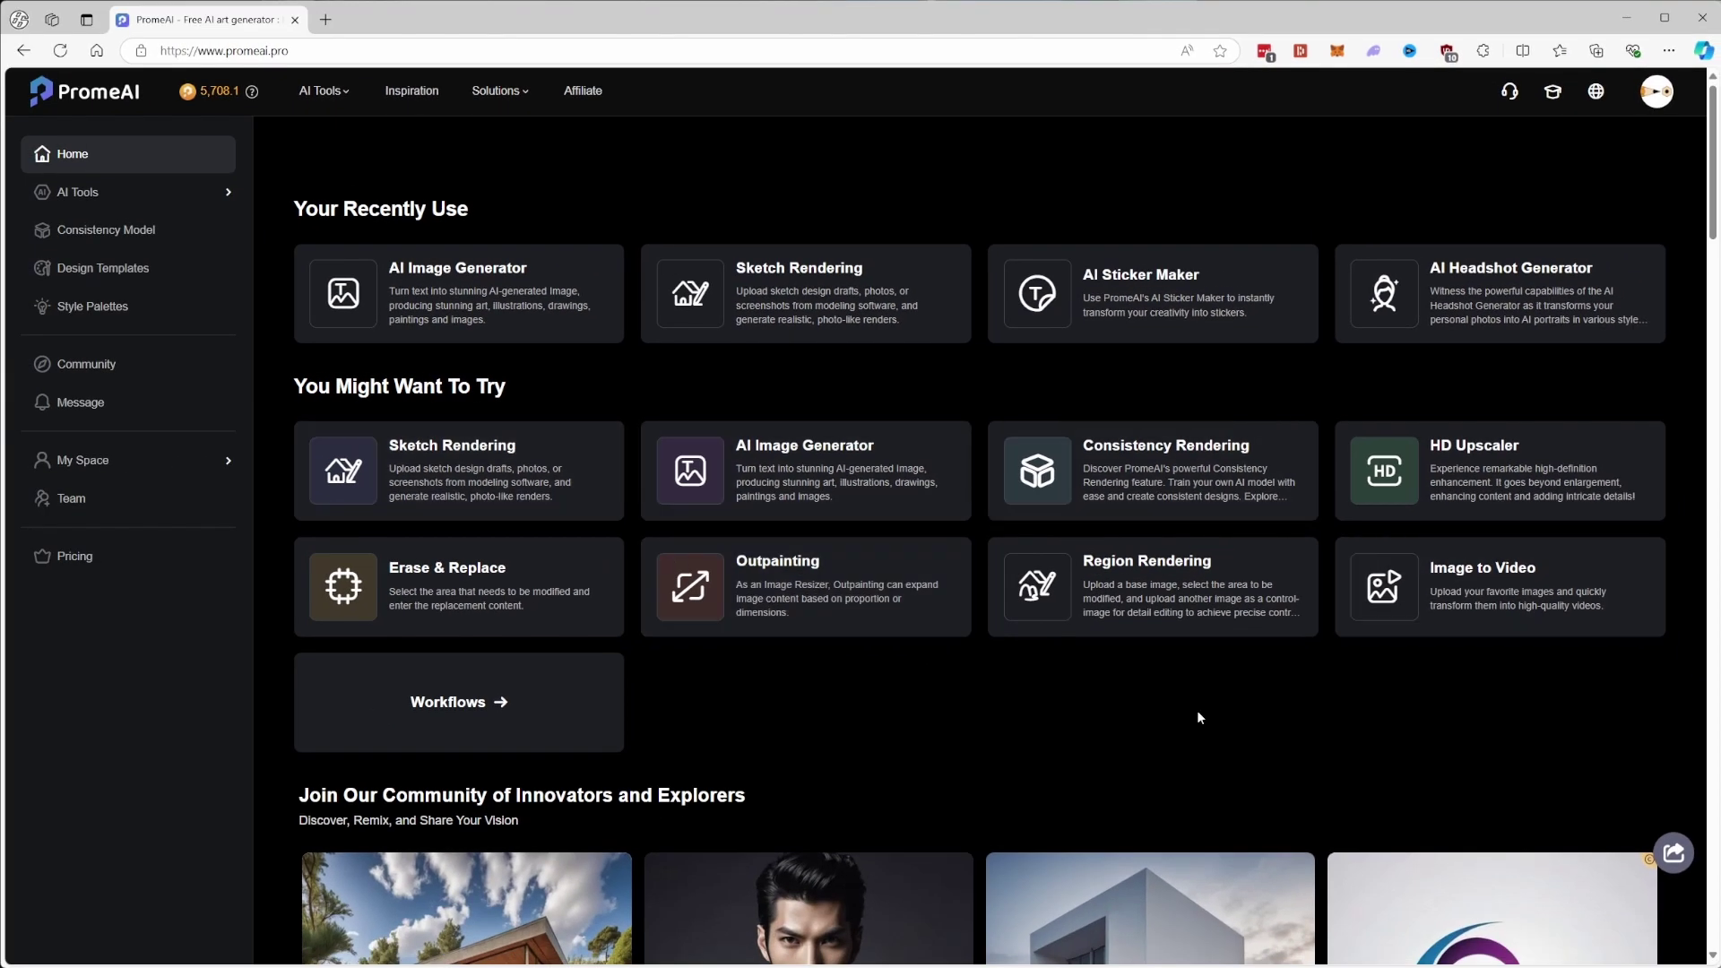
Step: Look through the tool cards and the community gallery on the home page
scroll(1068, 692, "down", 6)
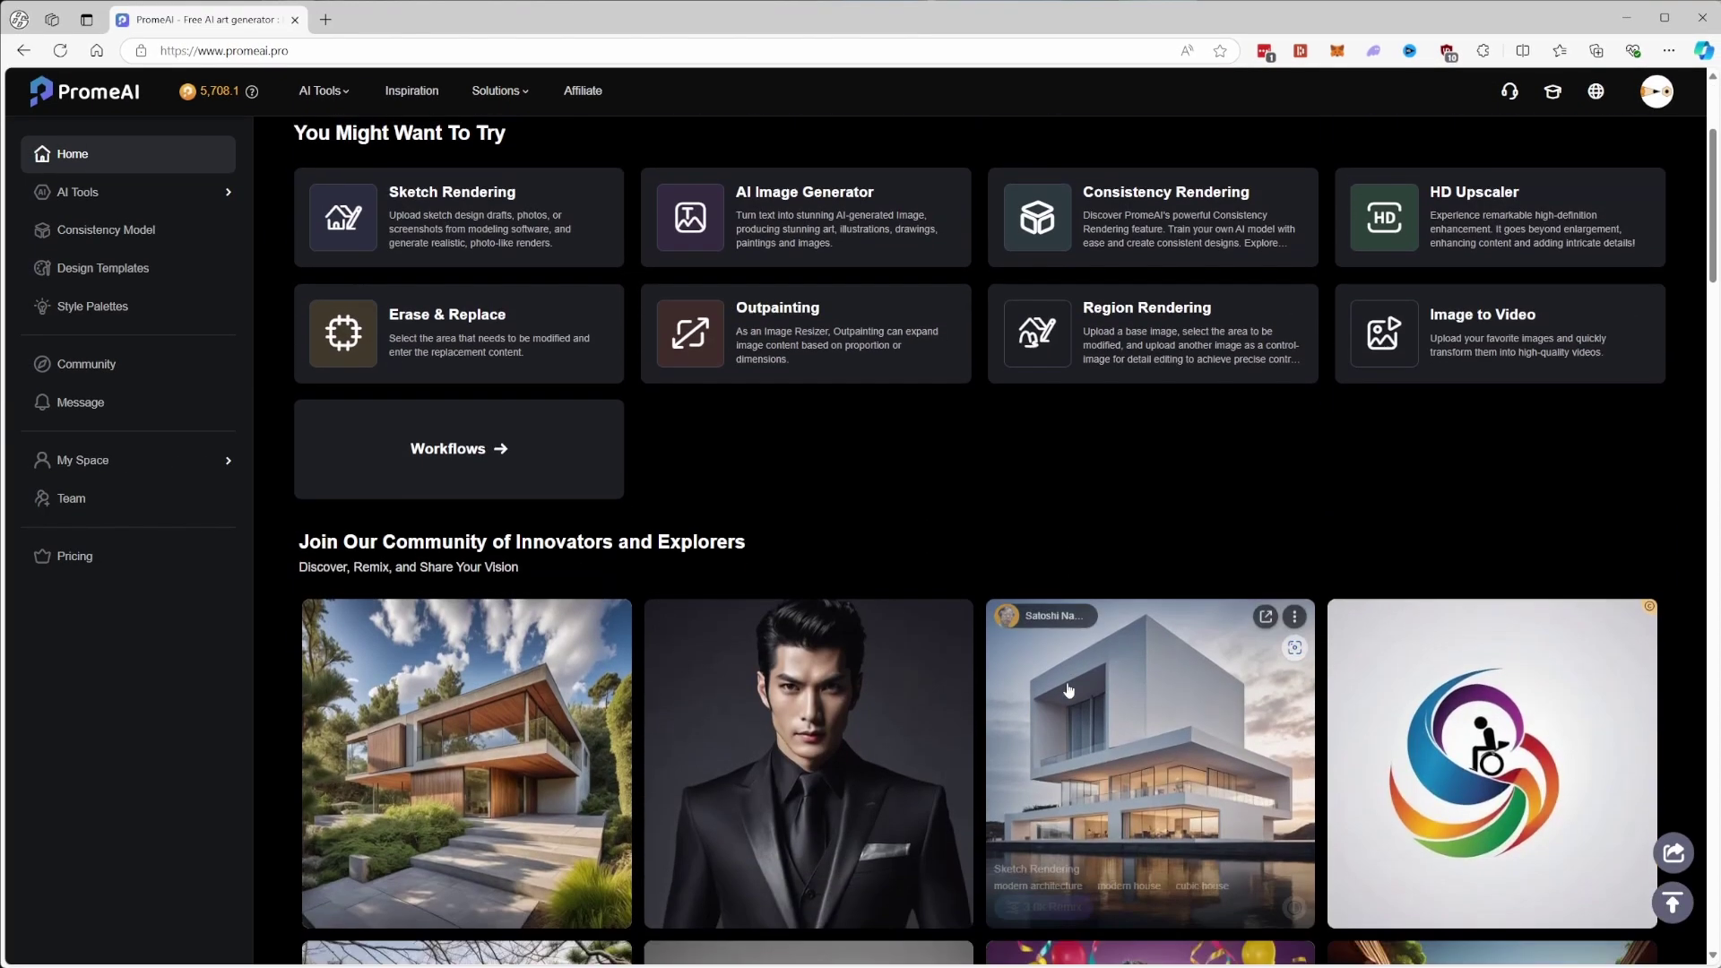
scroll(1067, 691, "down", 1)
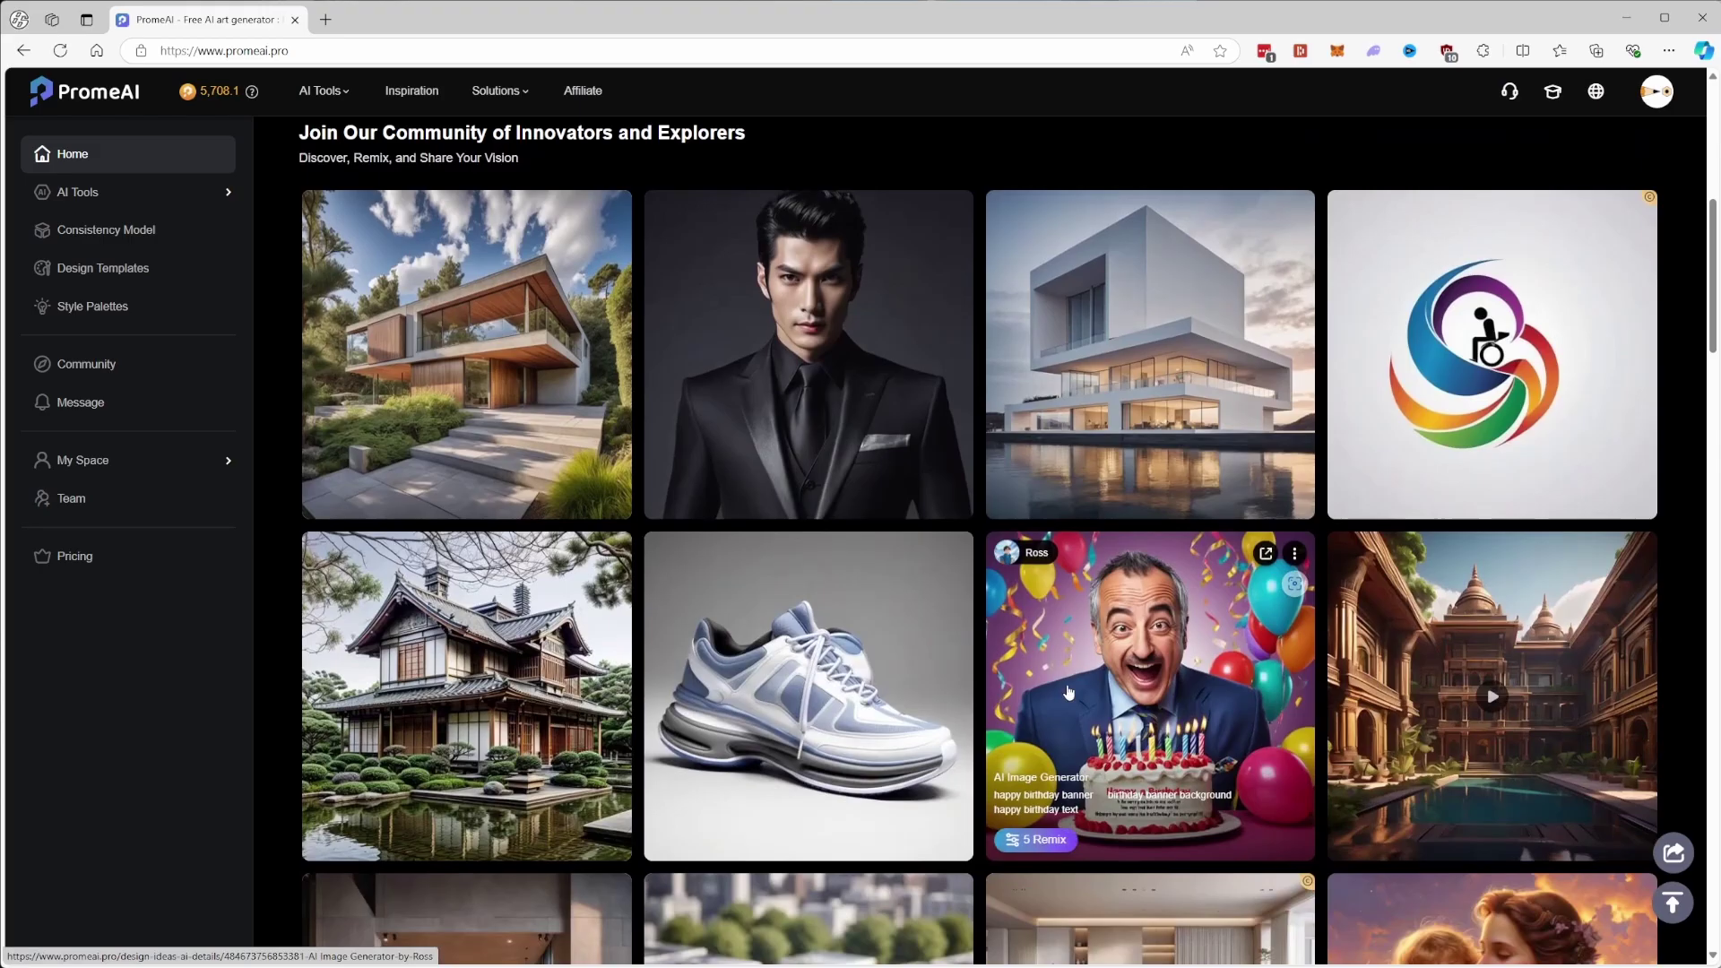
scroll(1476, 311, "down", 4)
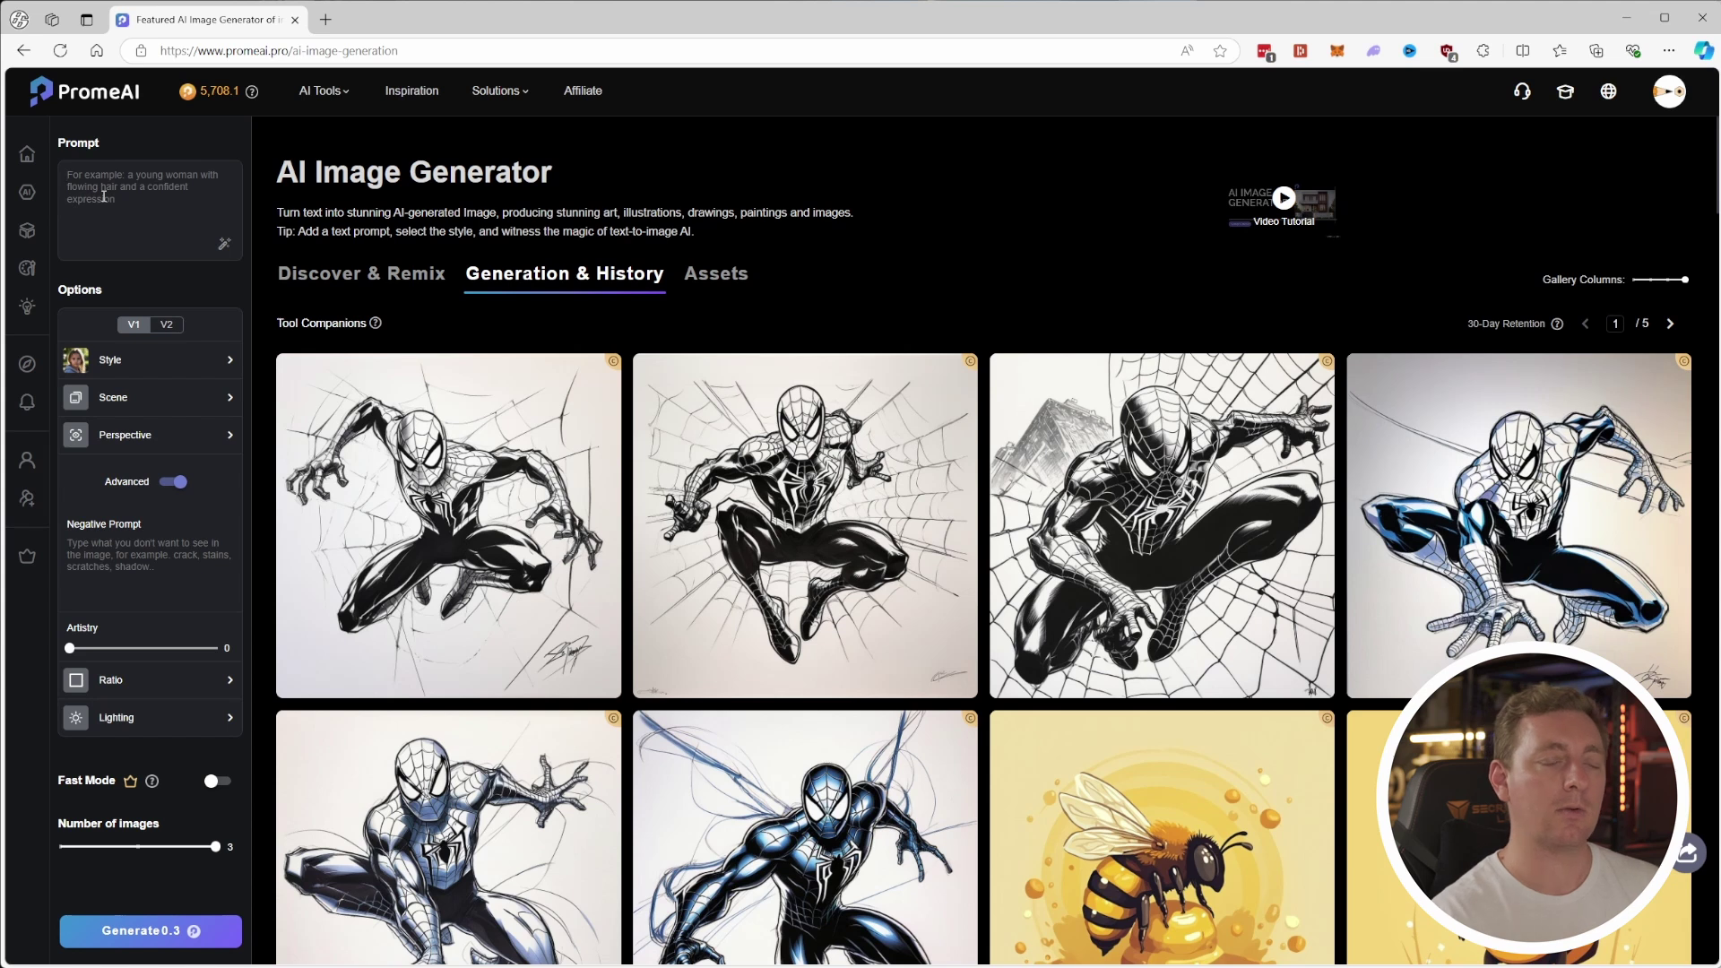
Step: Enter the image prompt "link from the zelda game standing on a mount looking at a landscape vista"
left_click(104, 195)
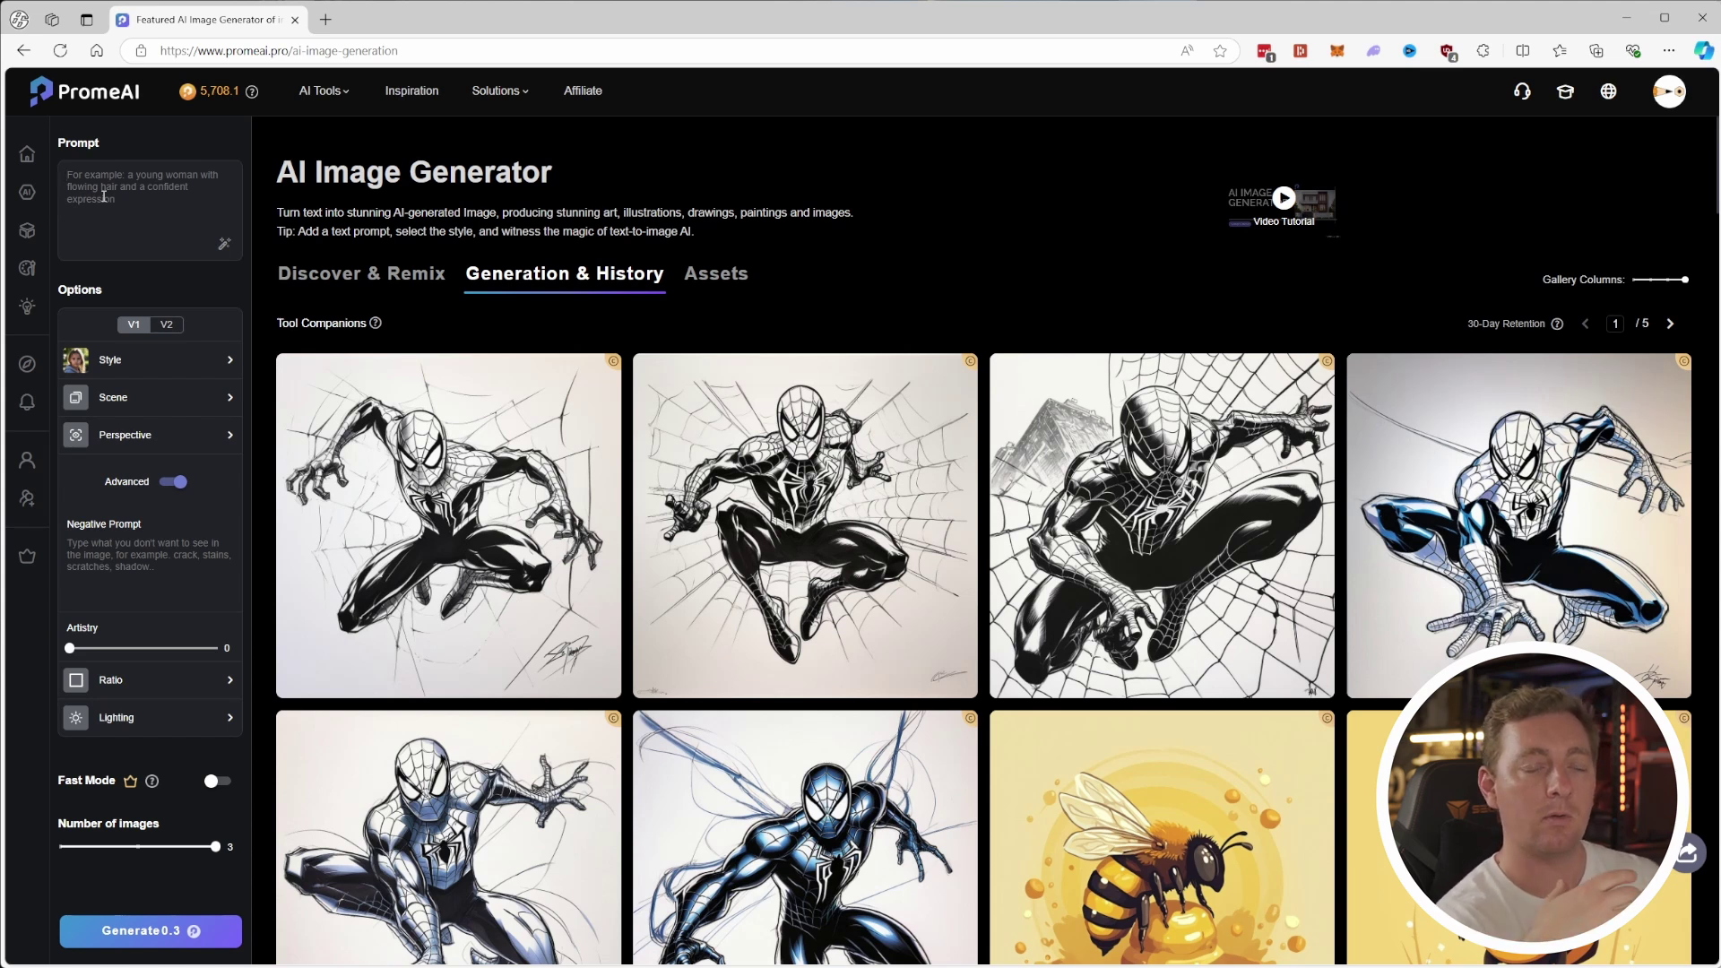
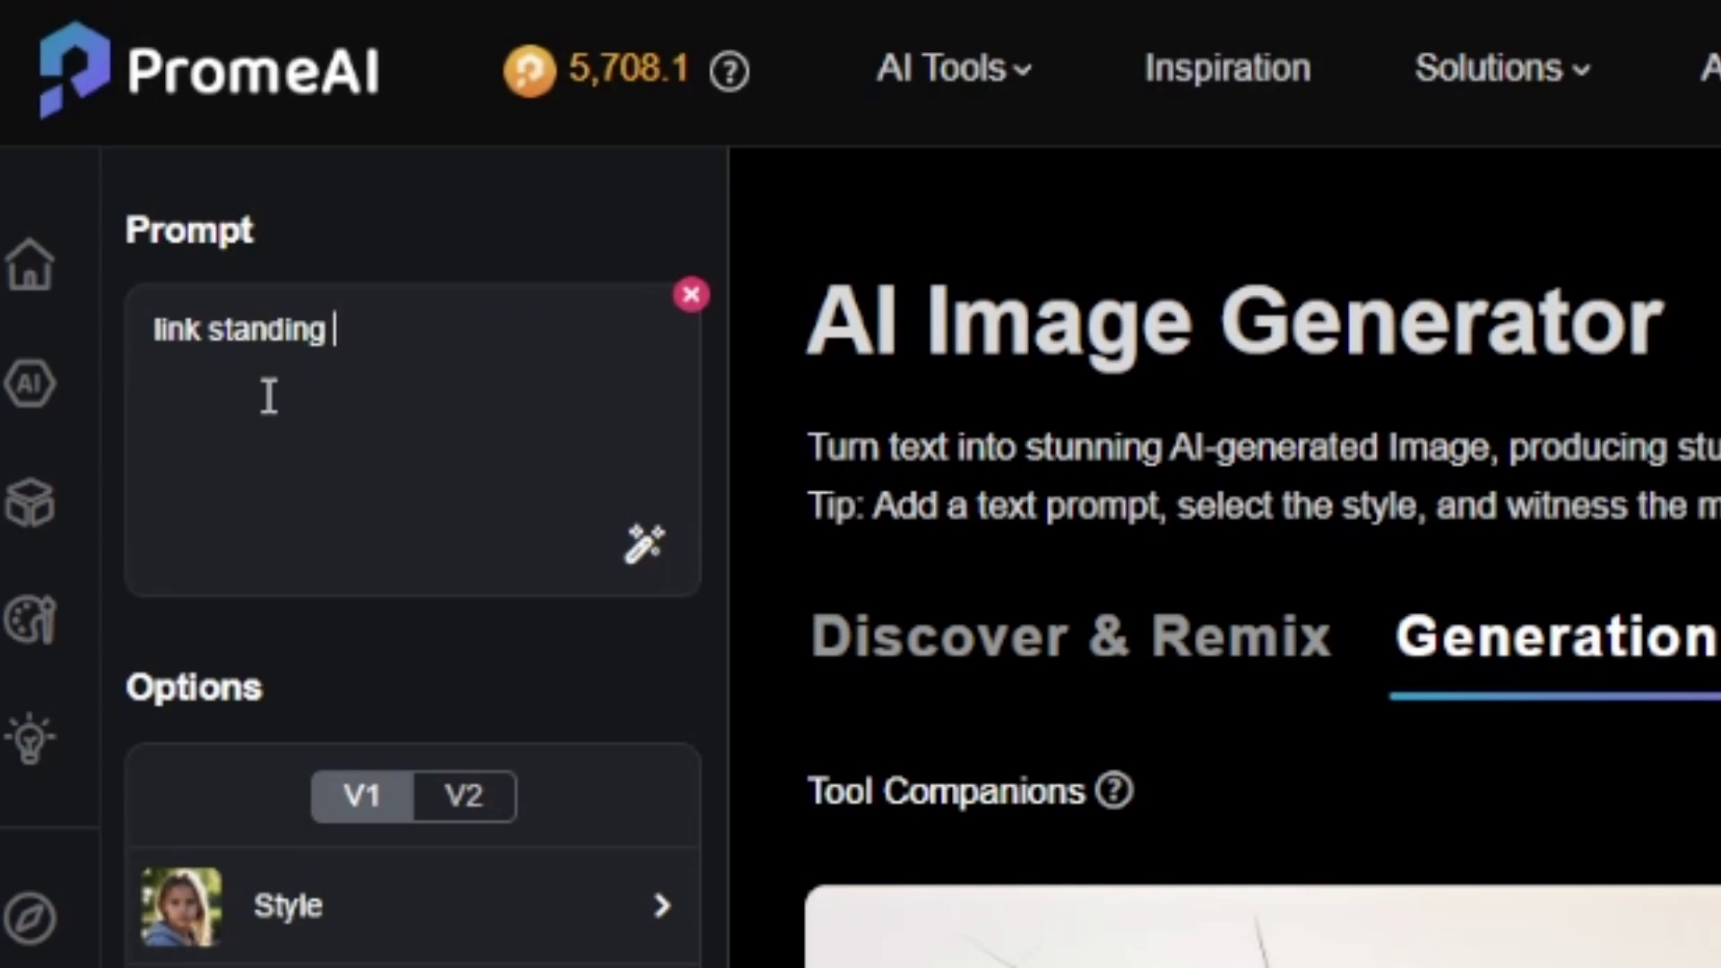
type("on a mount")
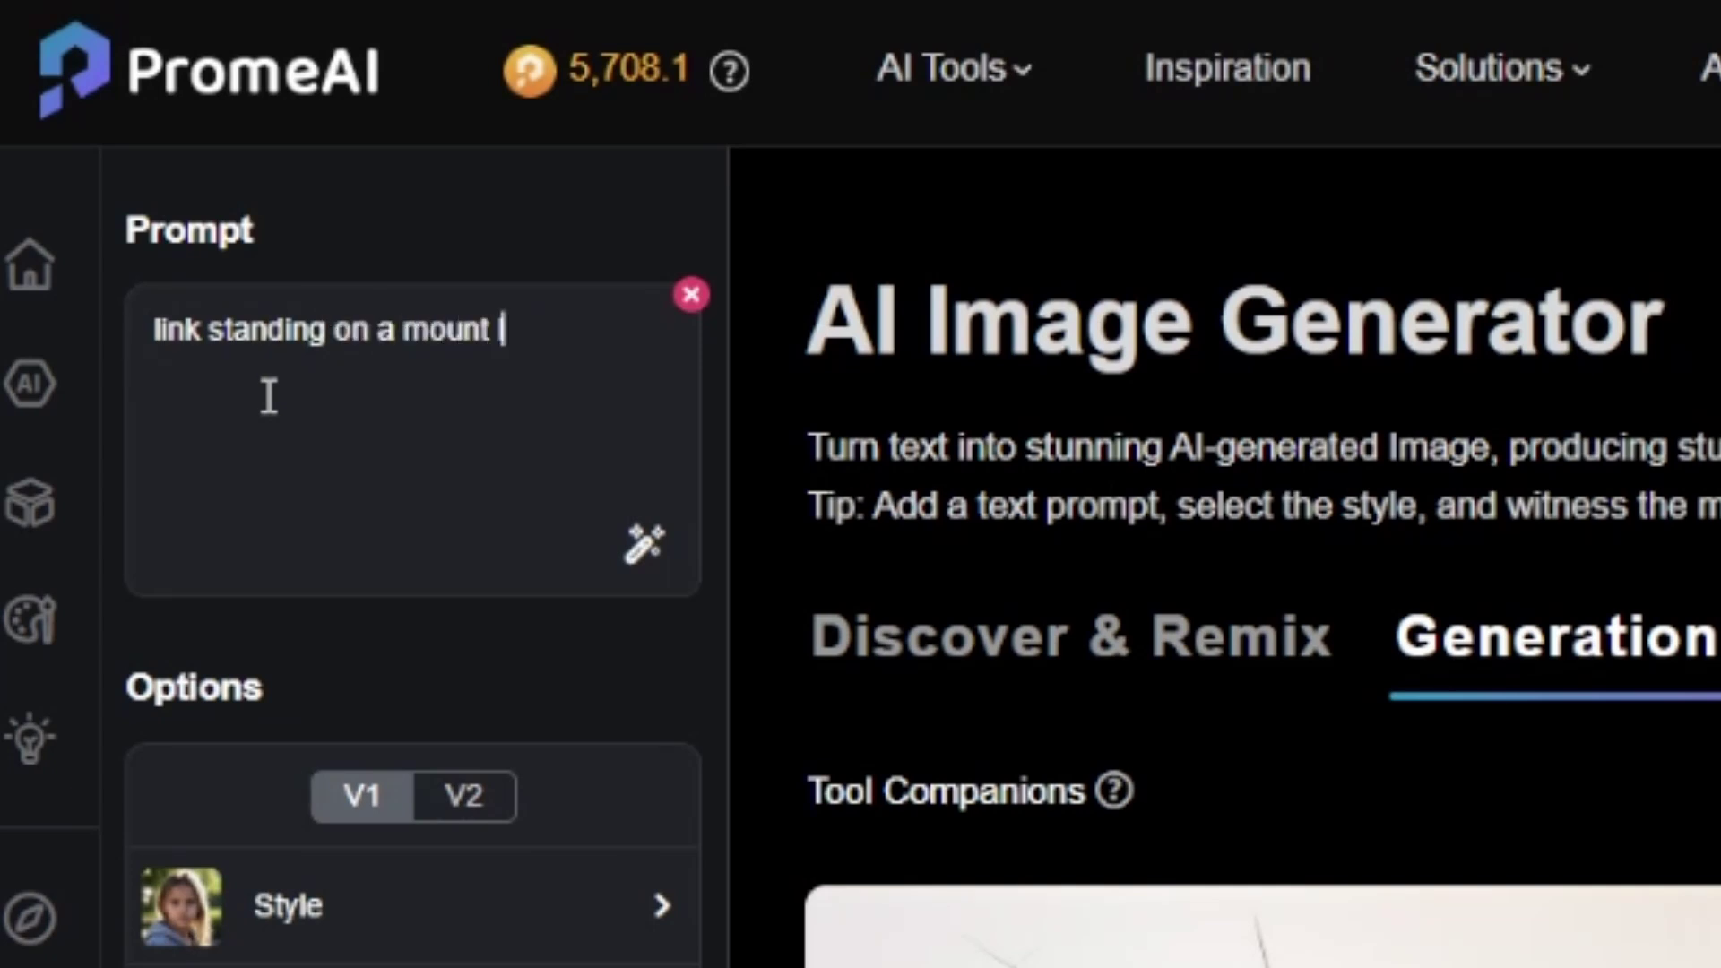
type(" looking at")
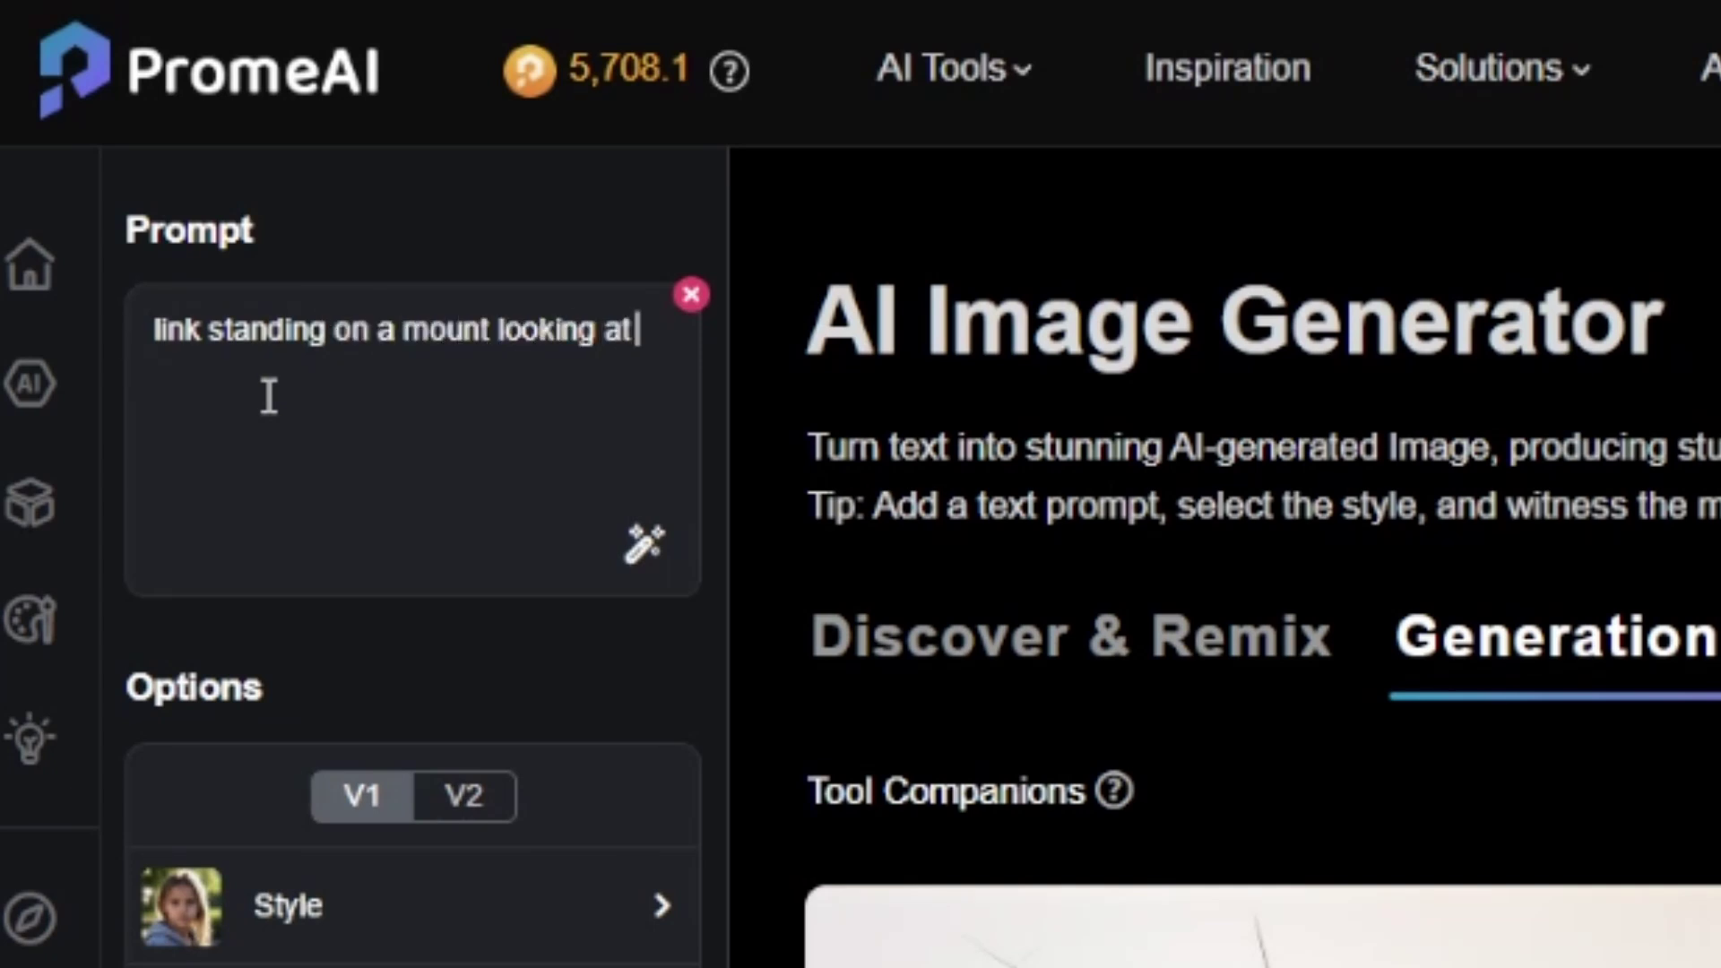
type(" a landscap")
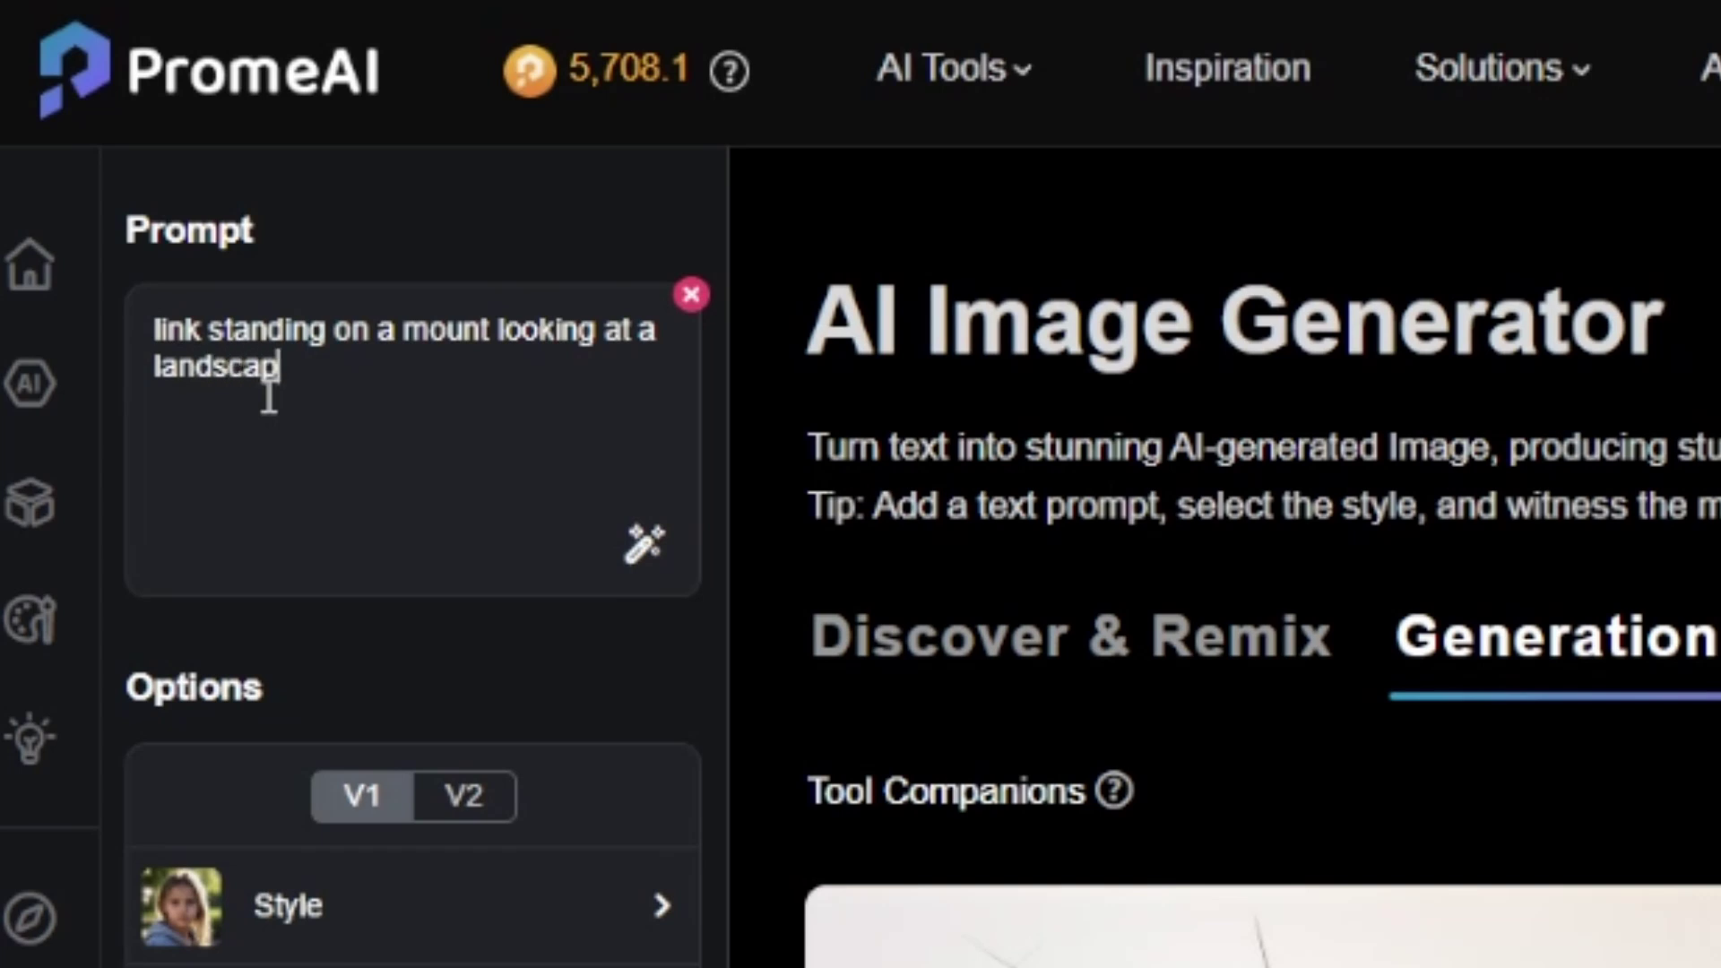
type("e vista")
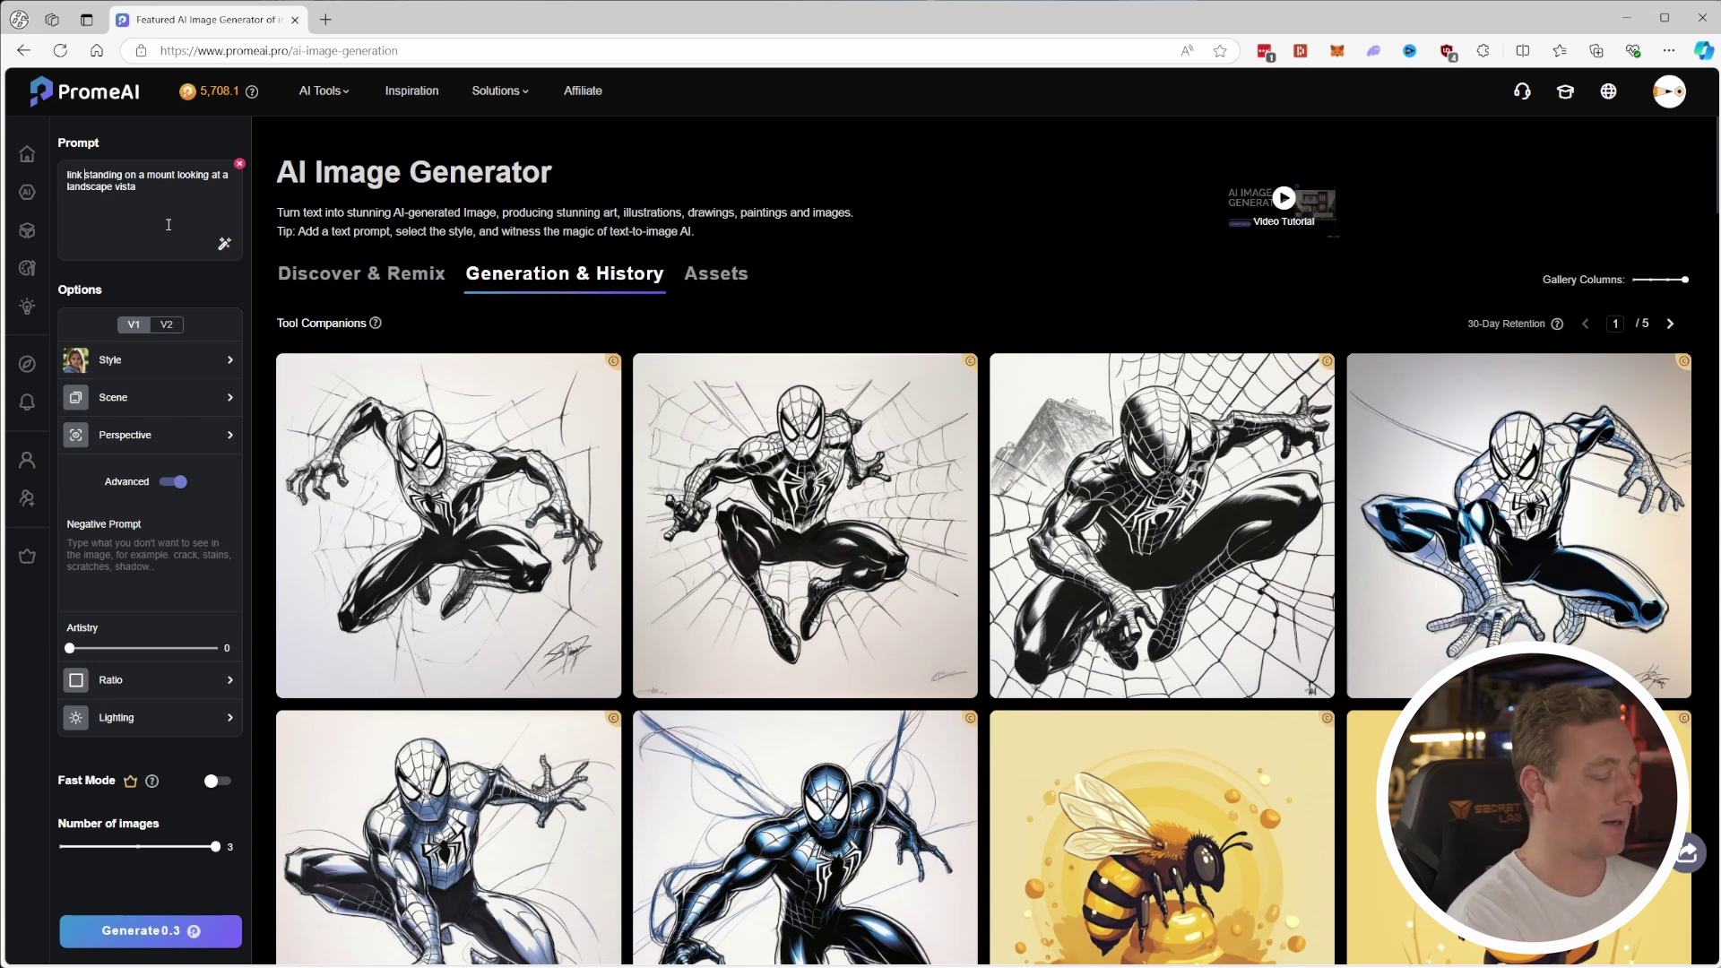
type("from th")
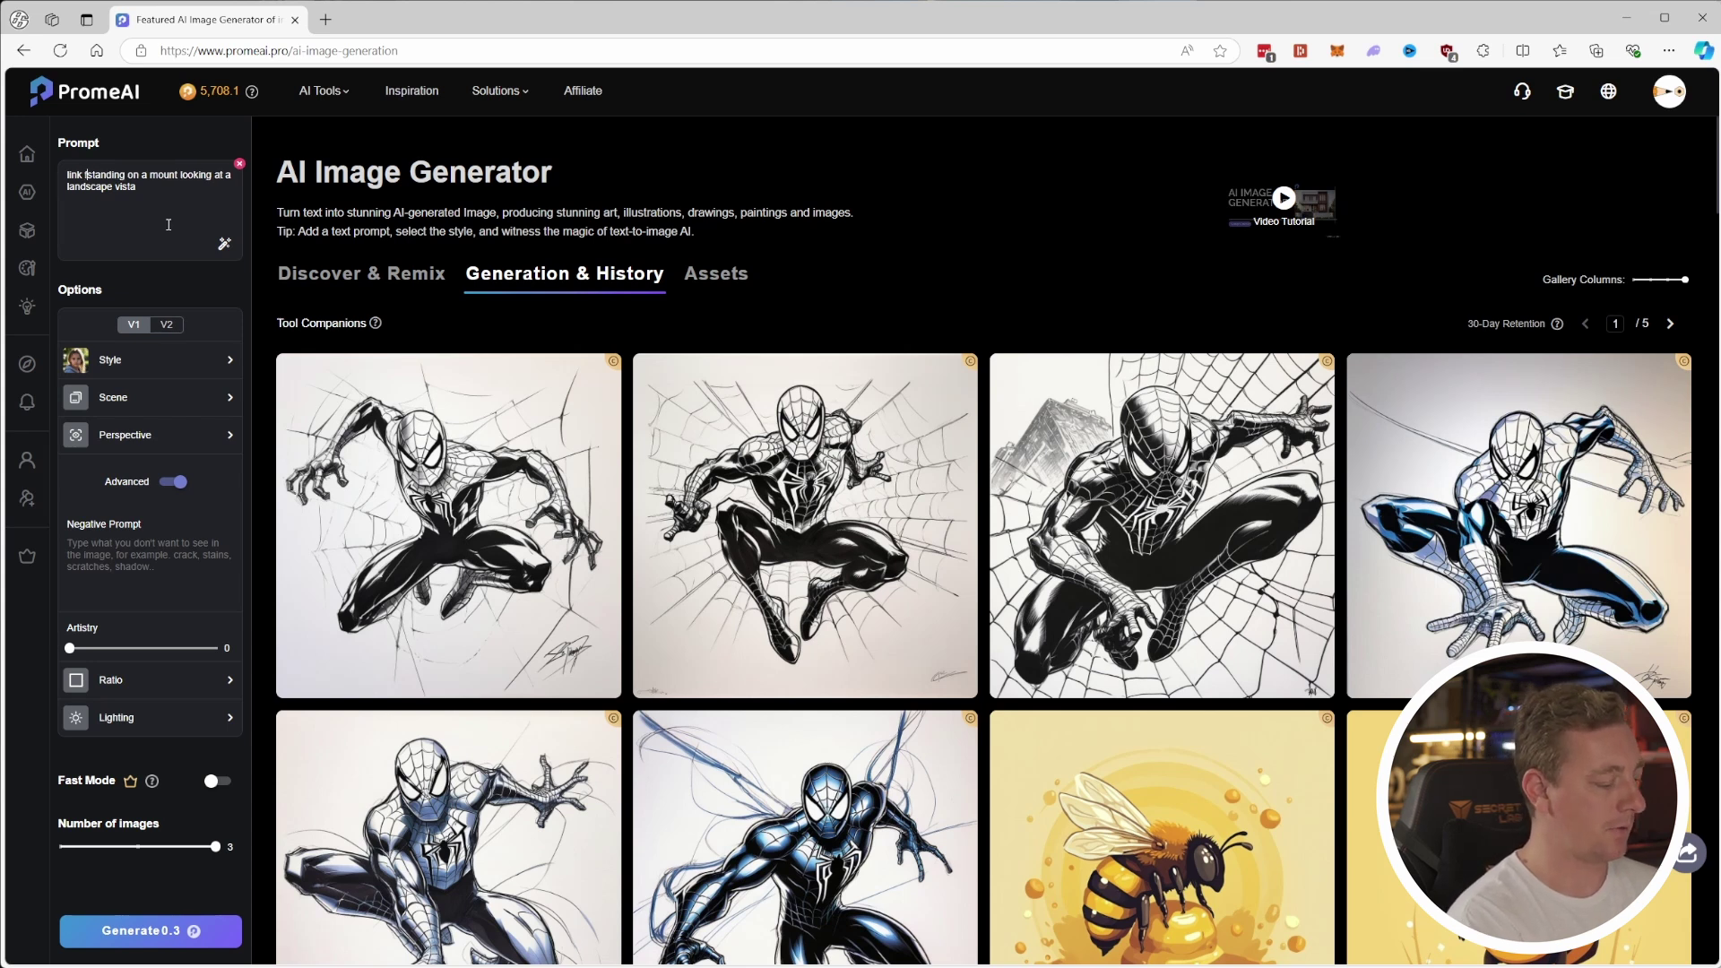
type("e zelda game")
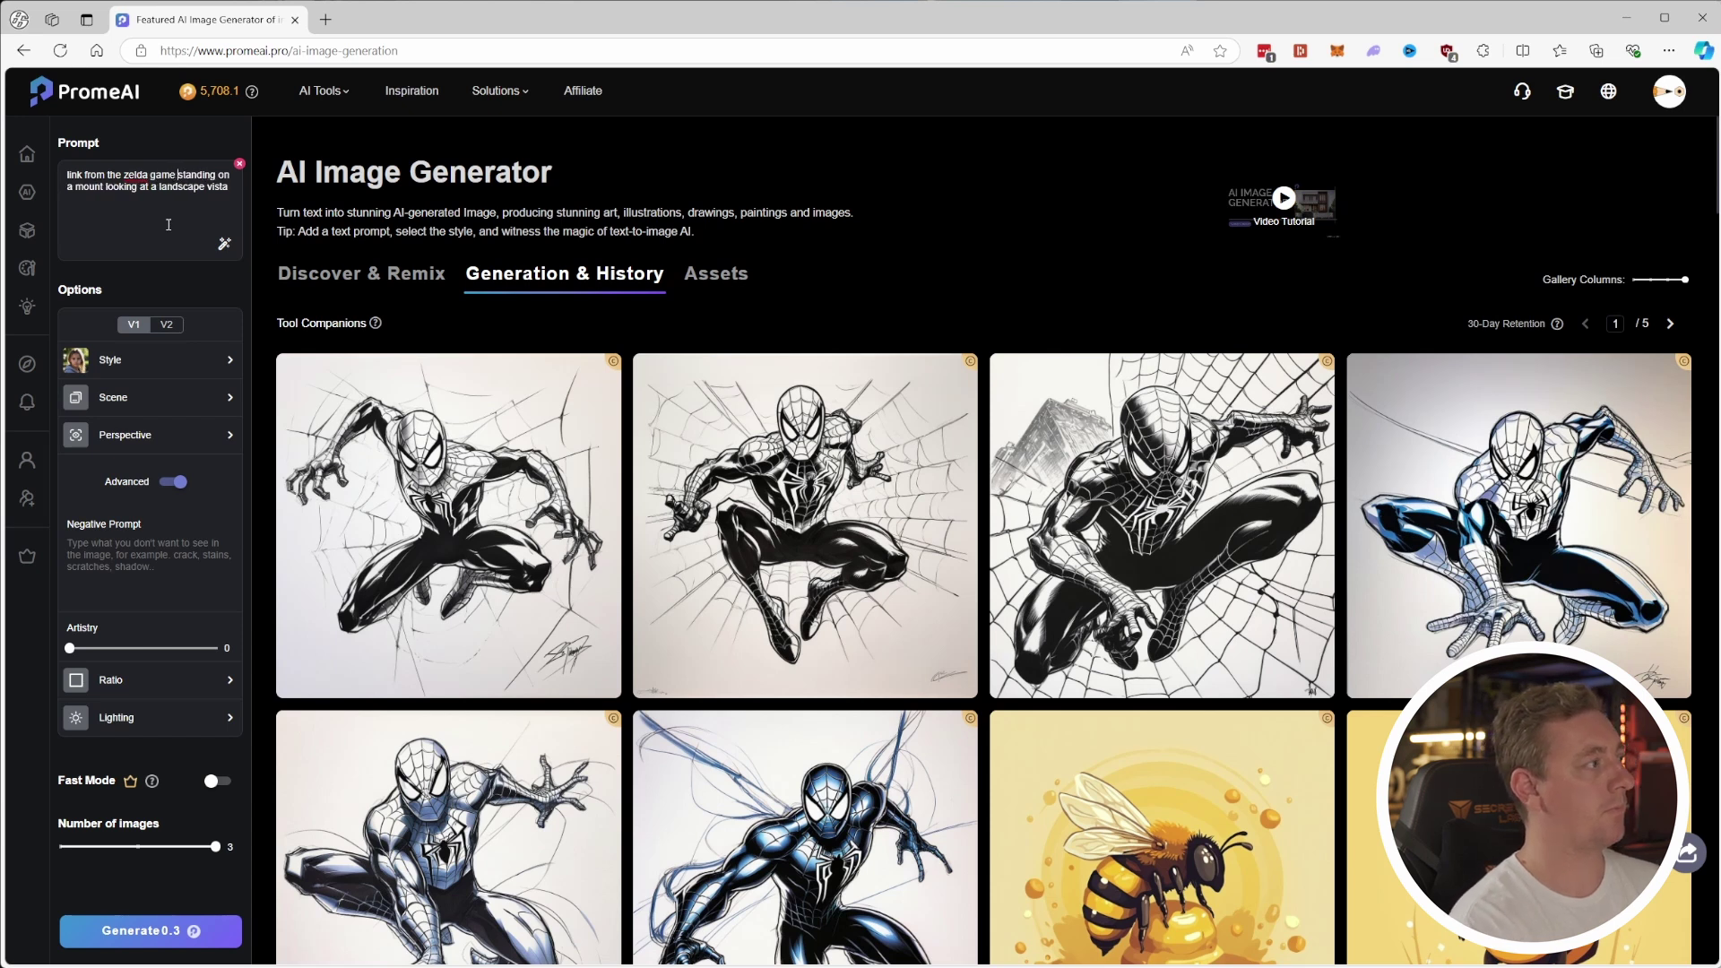
Step: Set the style to the blank Customize option and change "mount" to "mounting" in the prompt
left_click(119, 363)
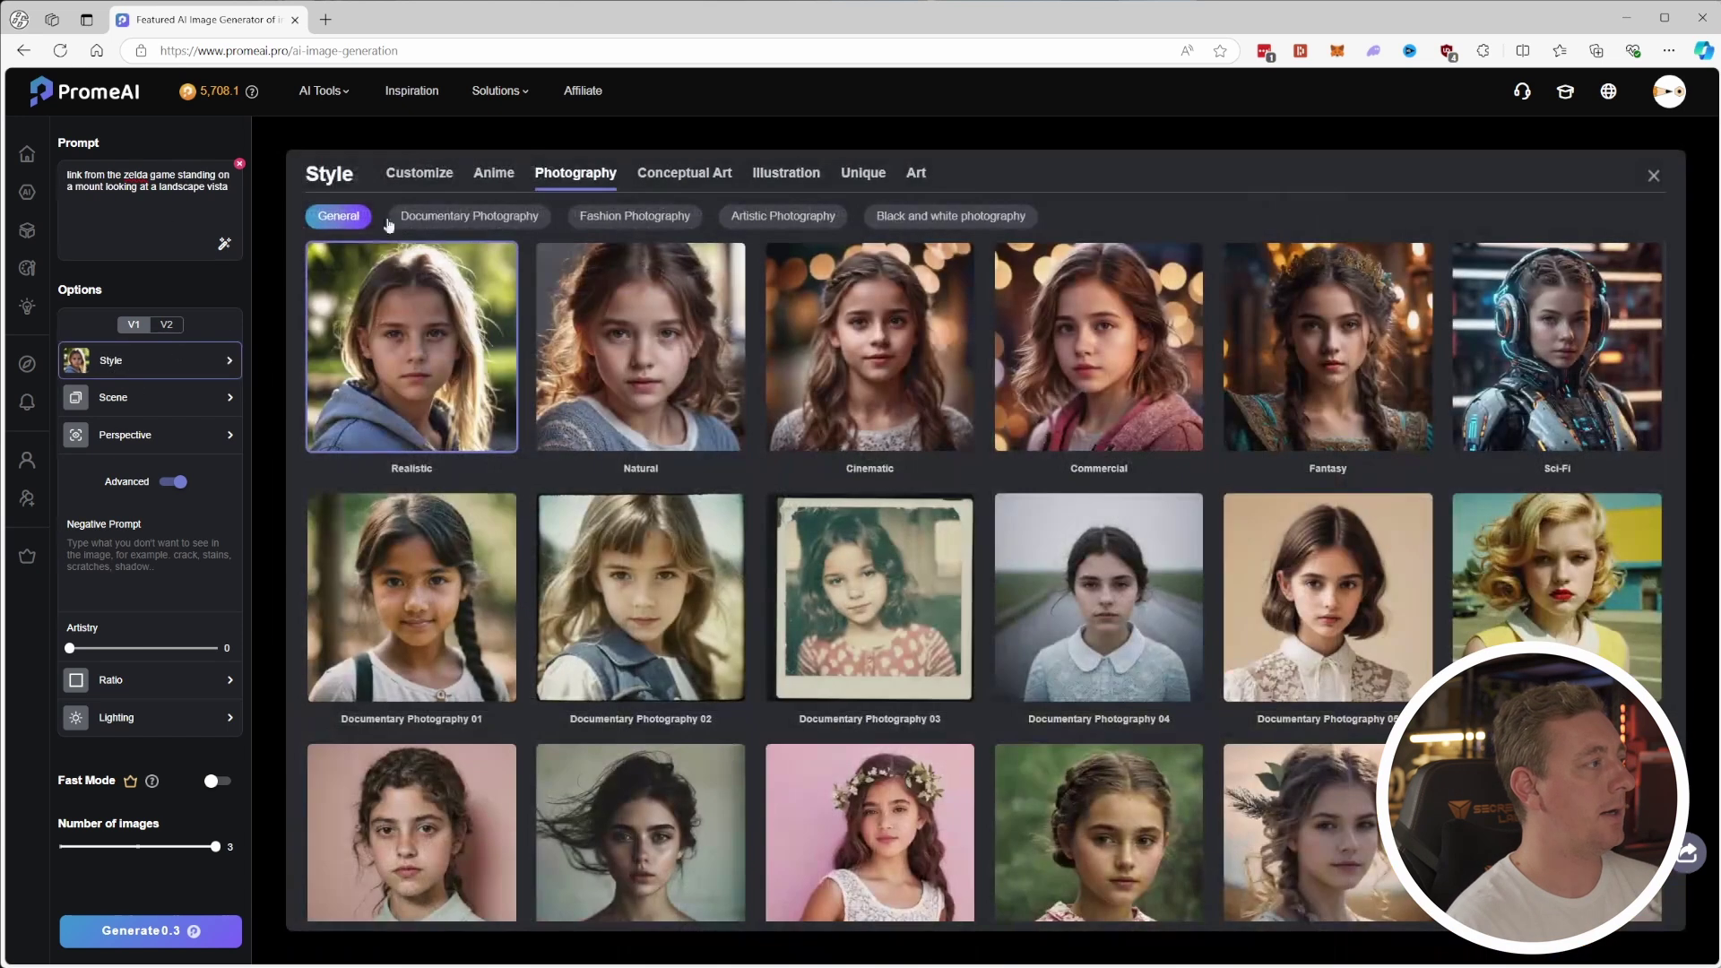
left_click(418, 173)
left_click(430, 376)
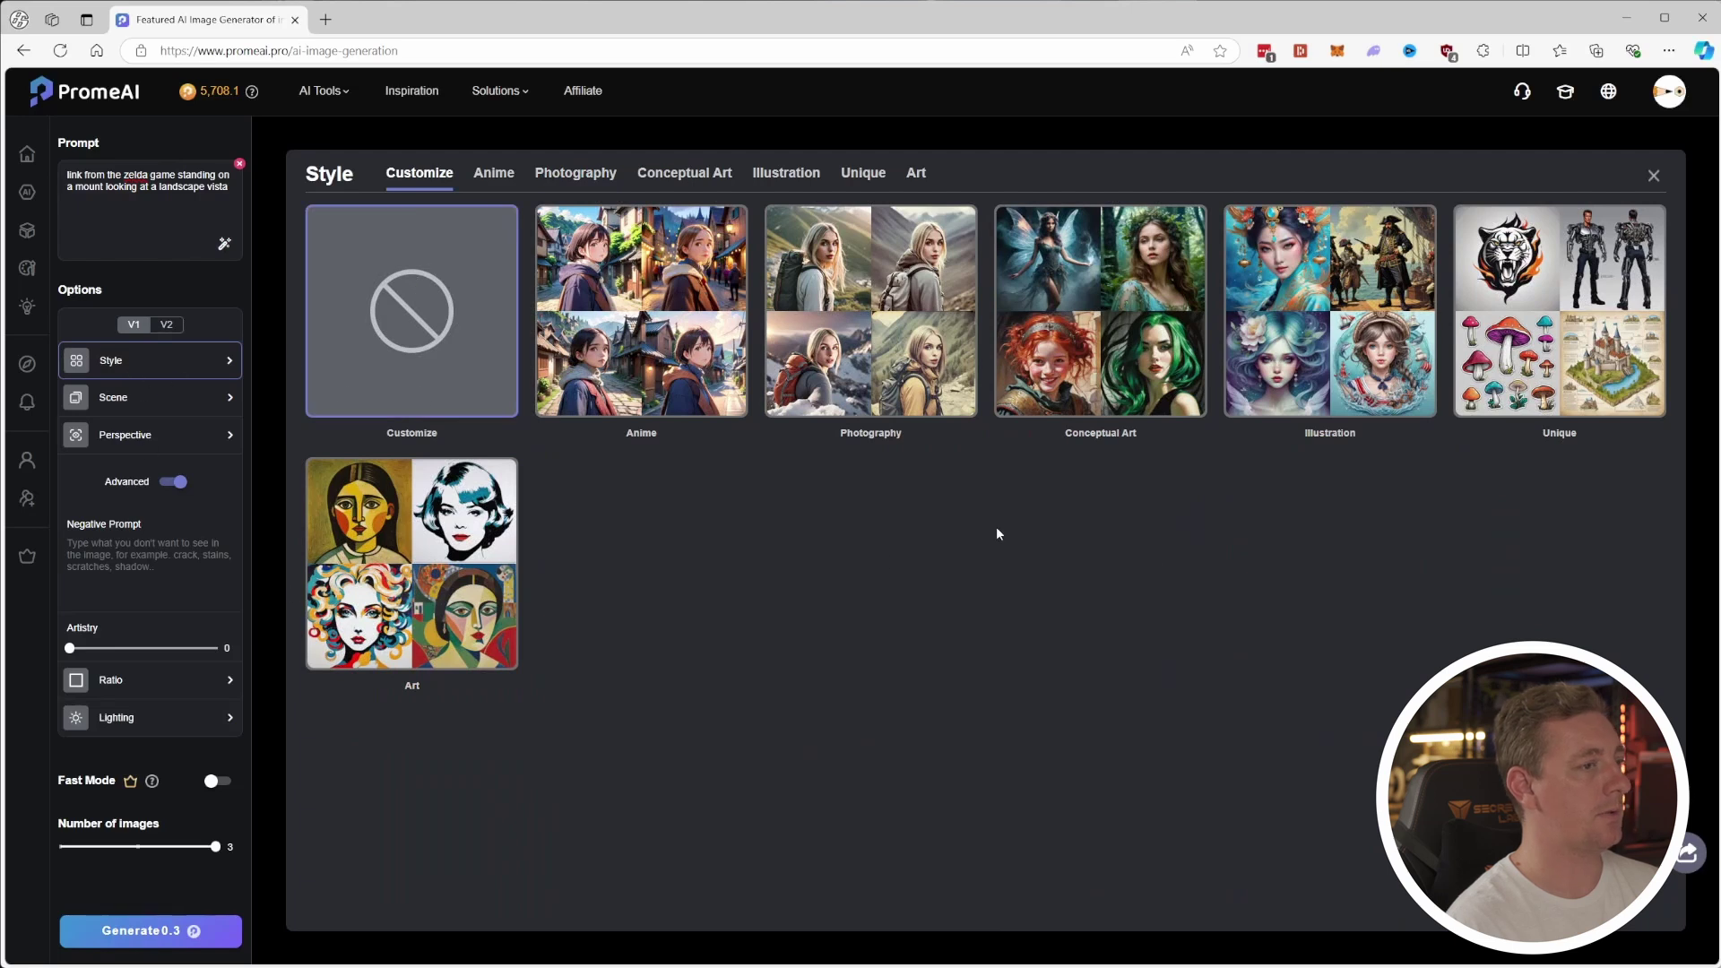
left_click(1654, 176)
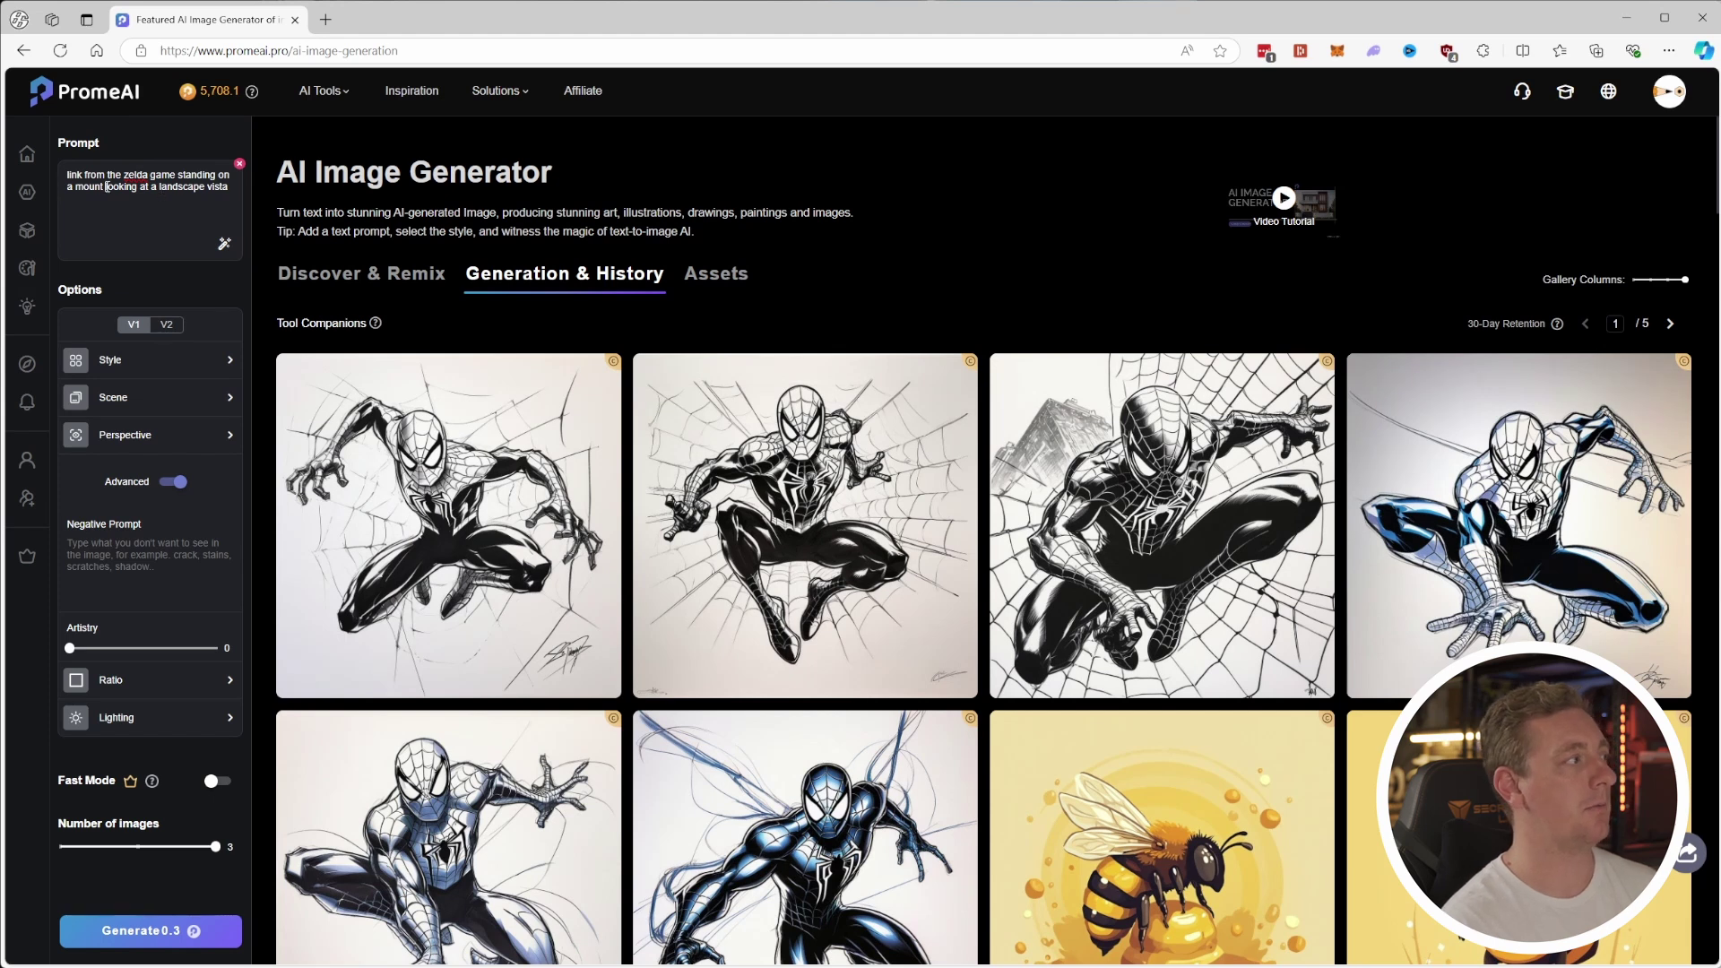
type("tain")
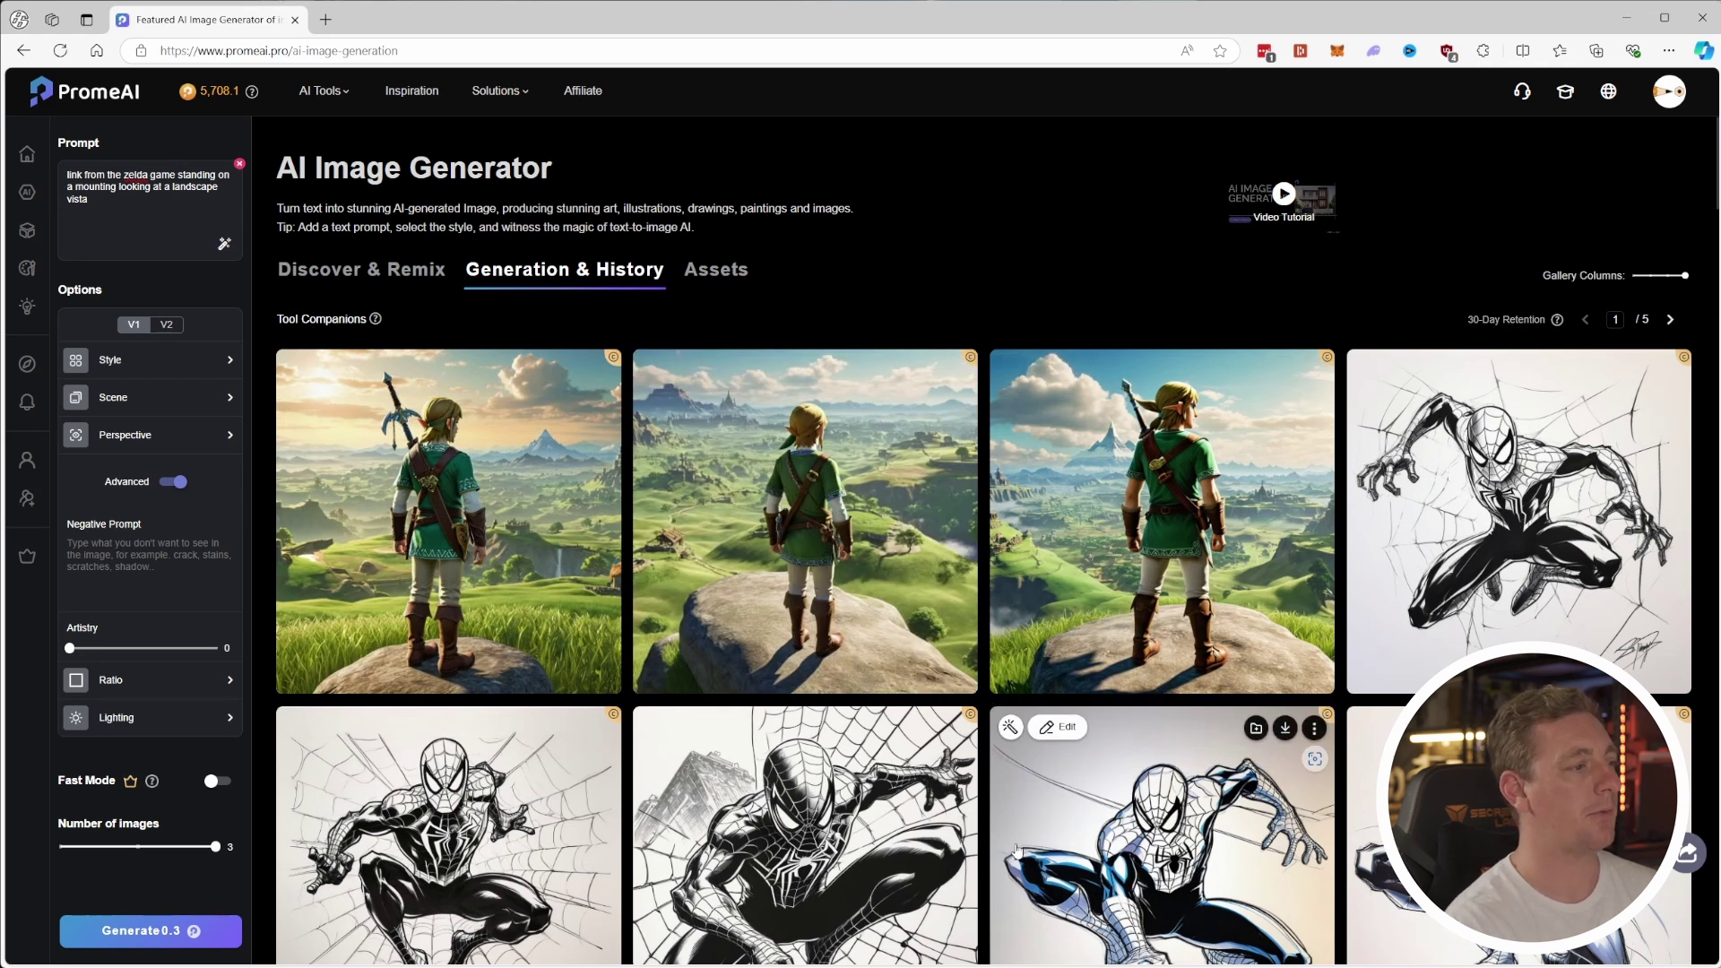
Step: View the newly generated Link images one after another at full size and close the viewer
left_click(1294, 755)
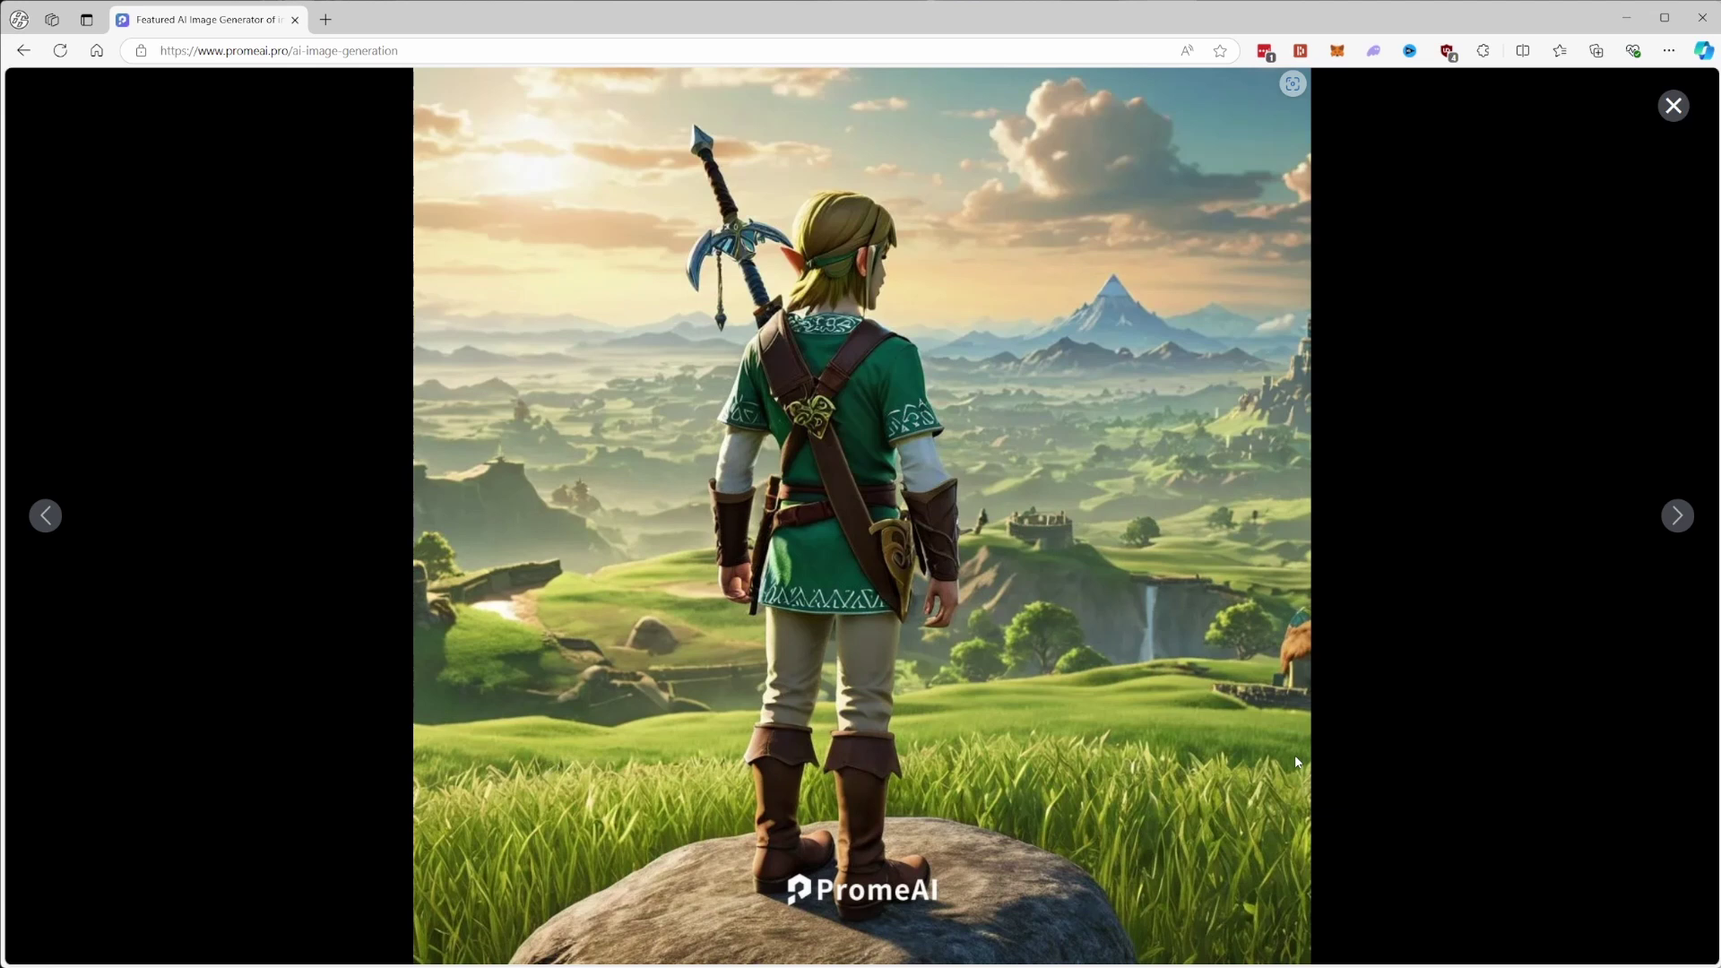
key("Right")
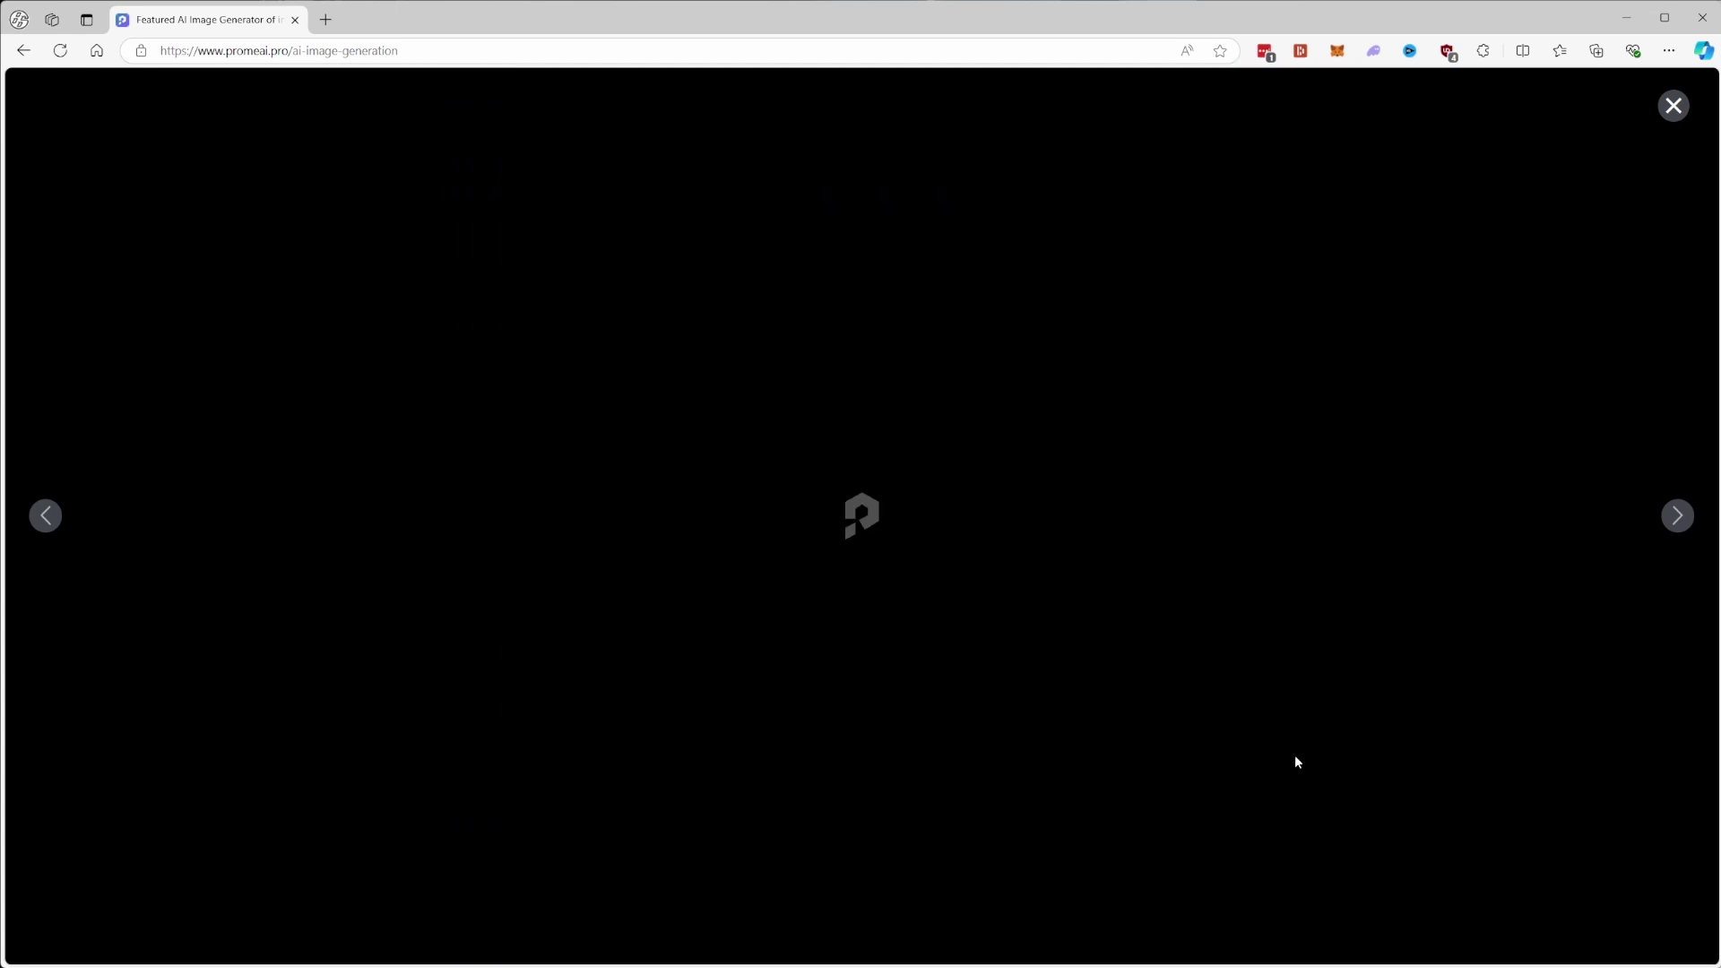
key("Right")
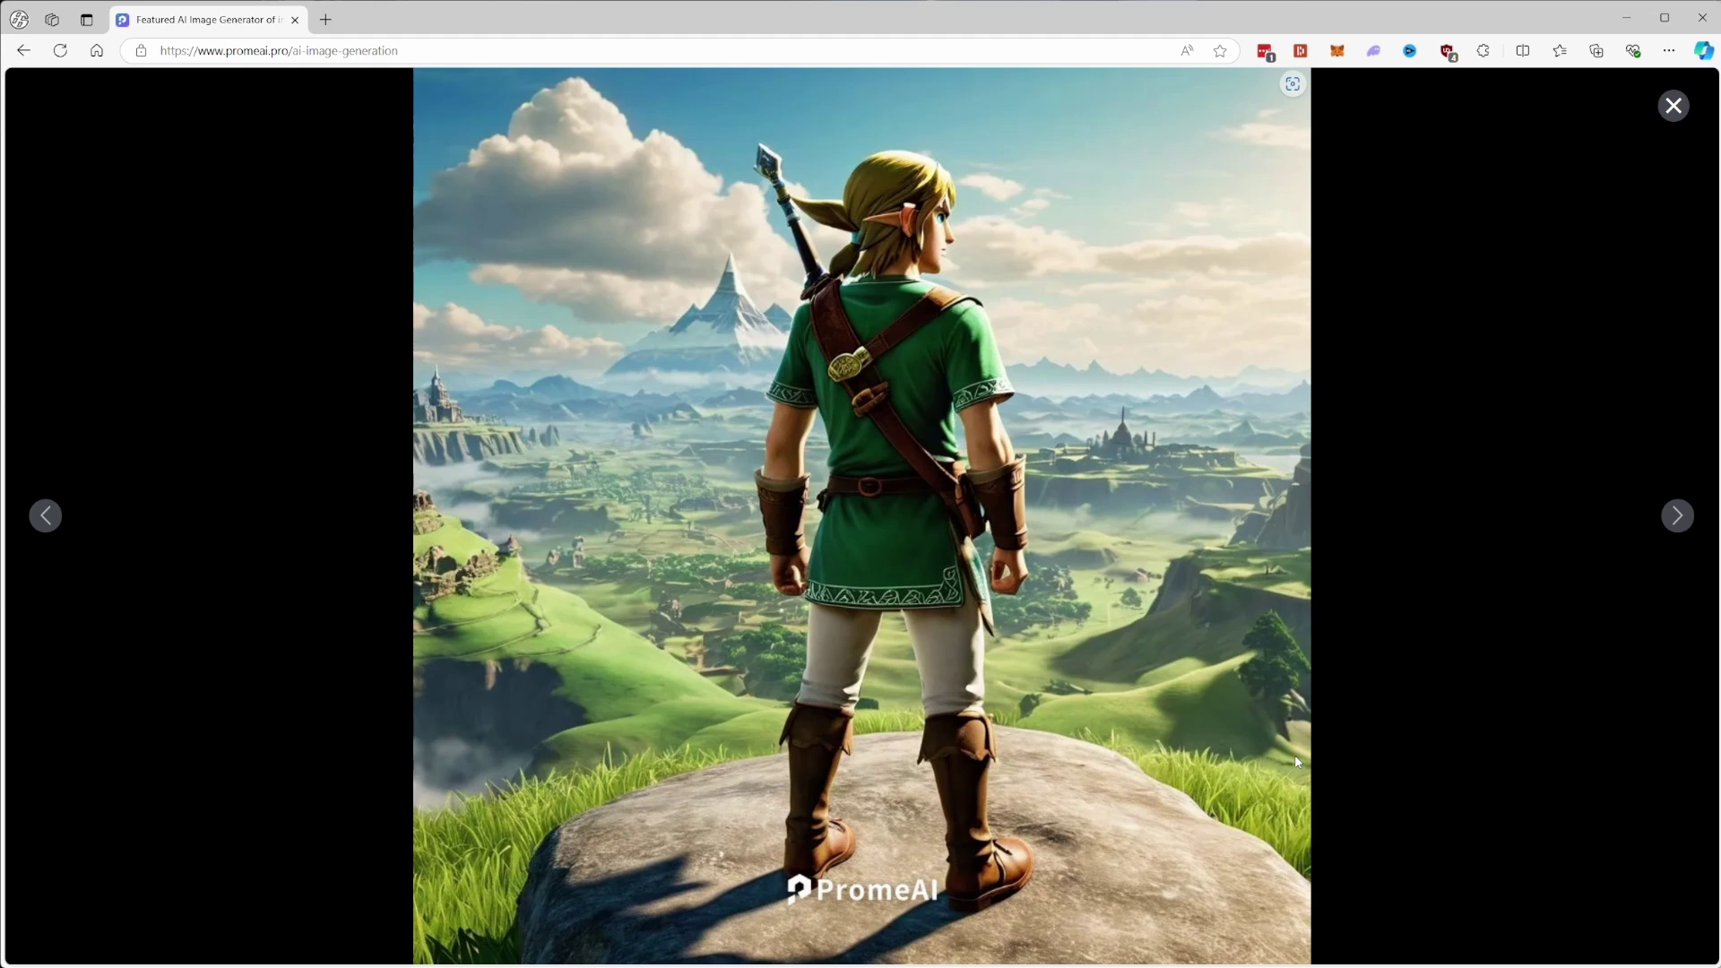
key("Escape")
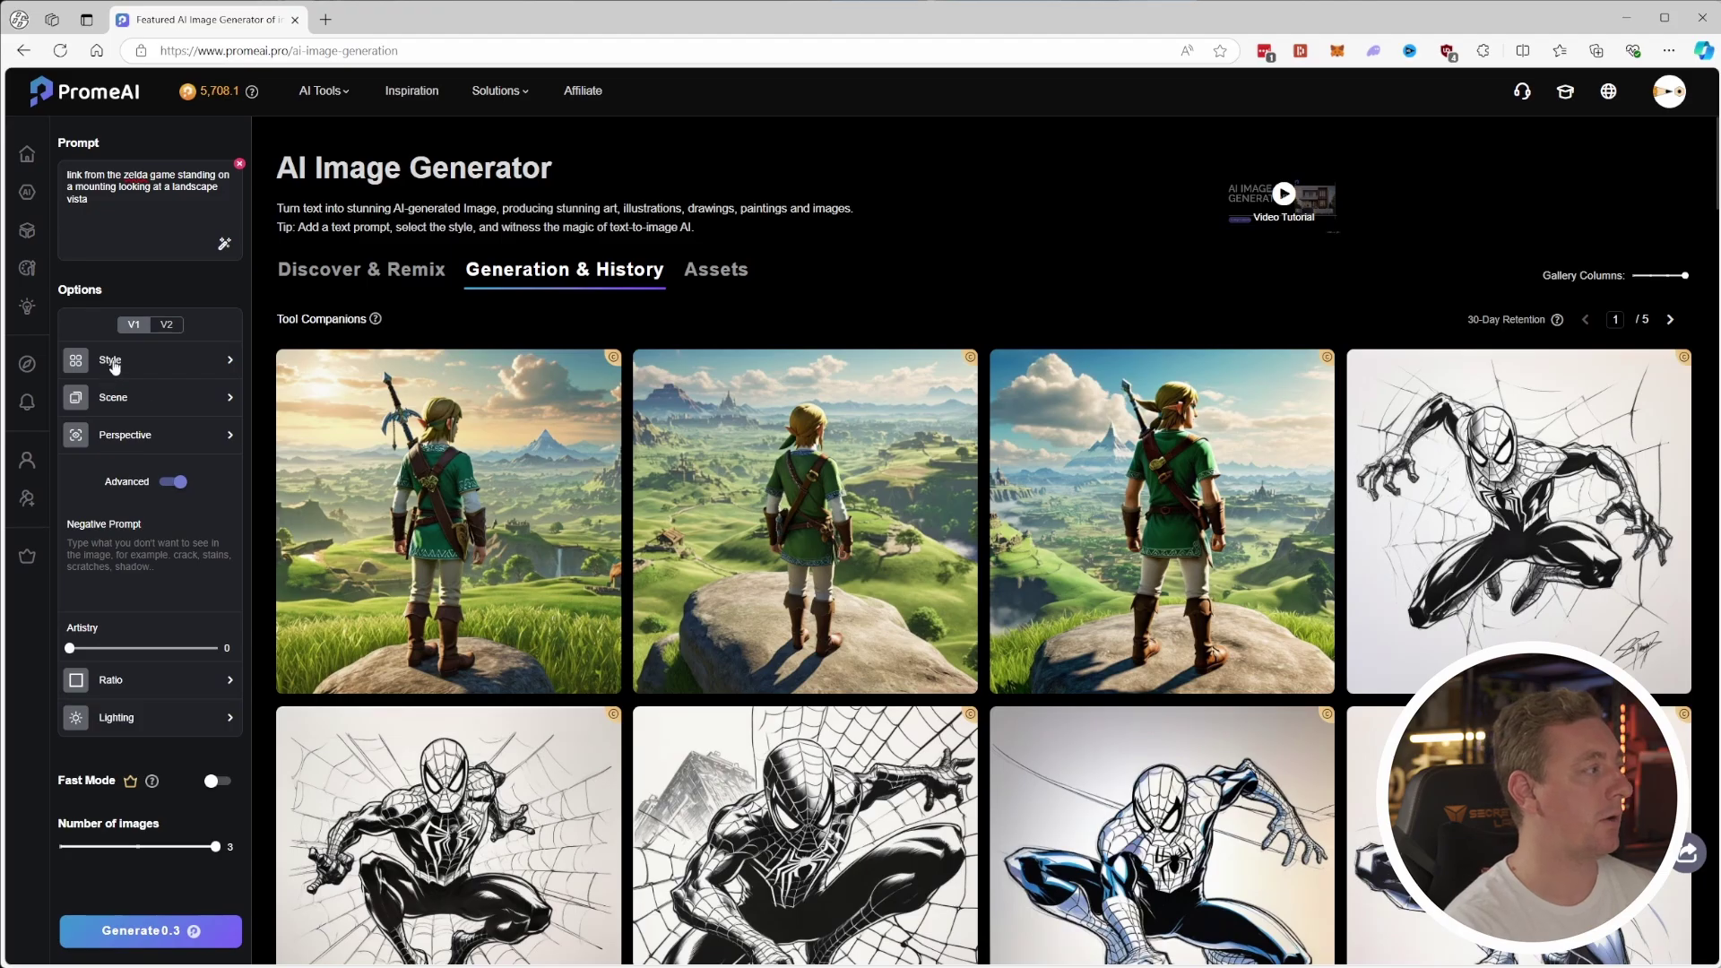
Step: Set the image style to Traditional from the Anime category
left_click(149, 359)
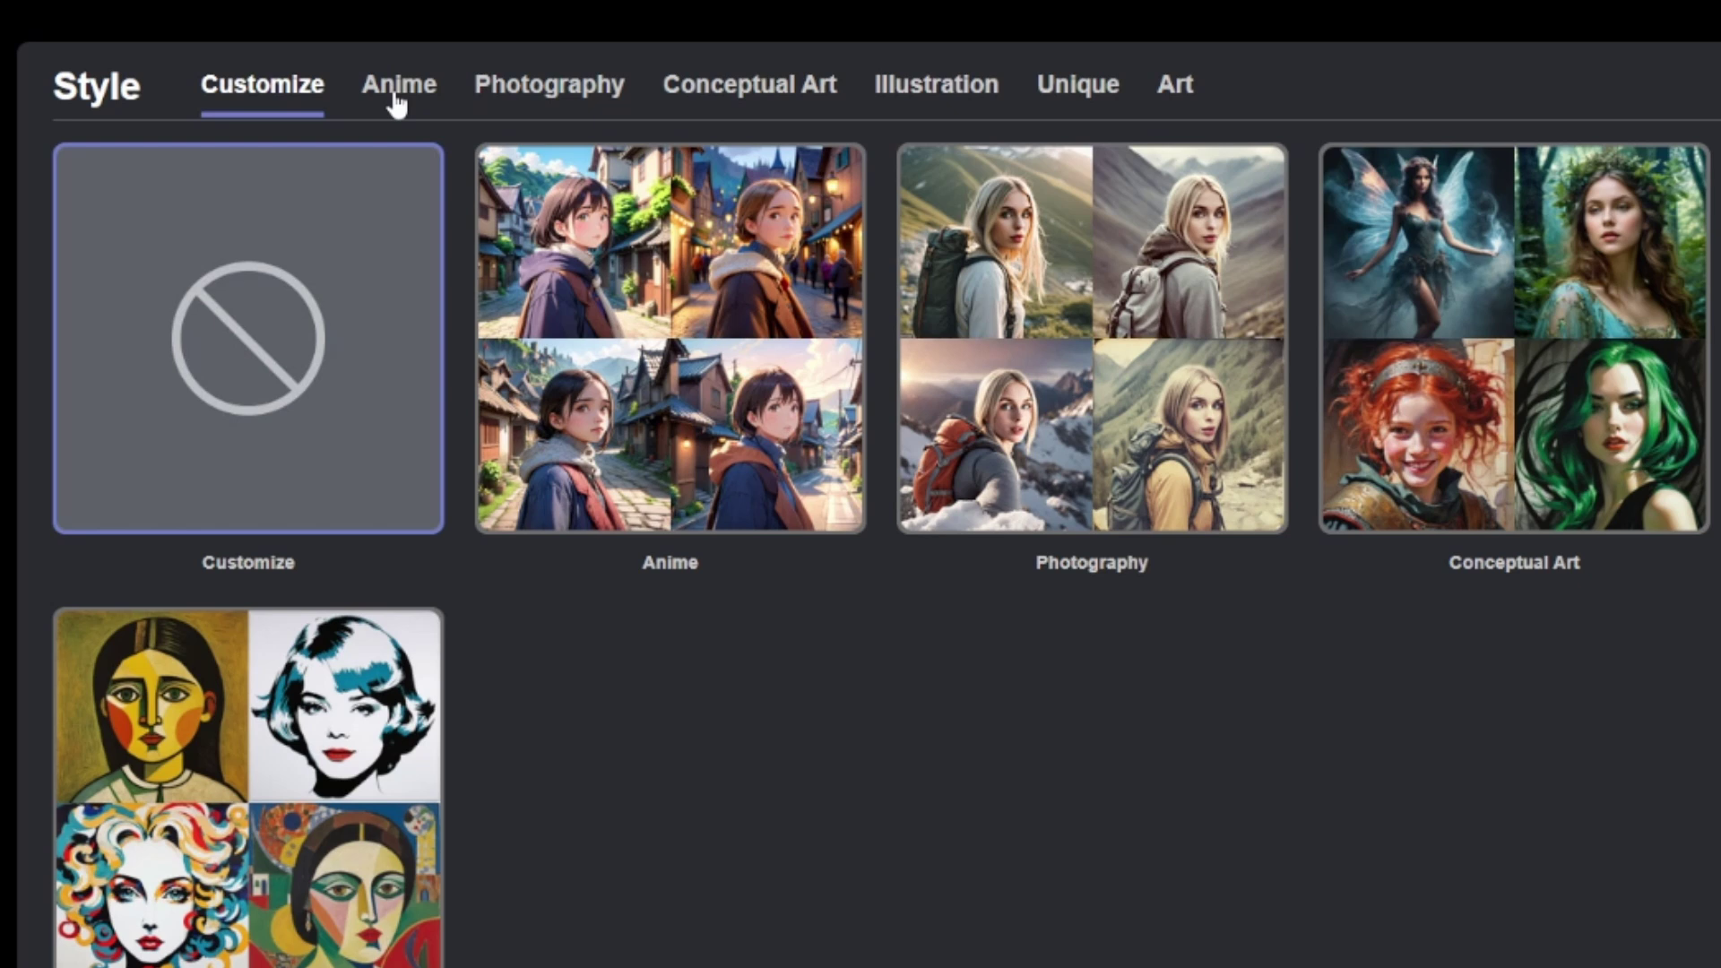
left_click(492, 176)
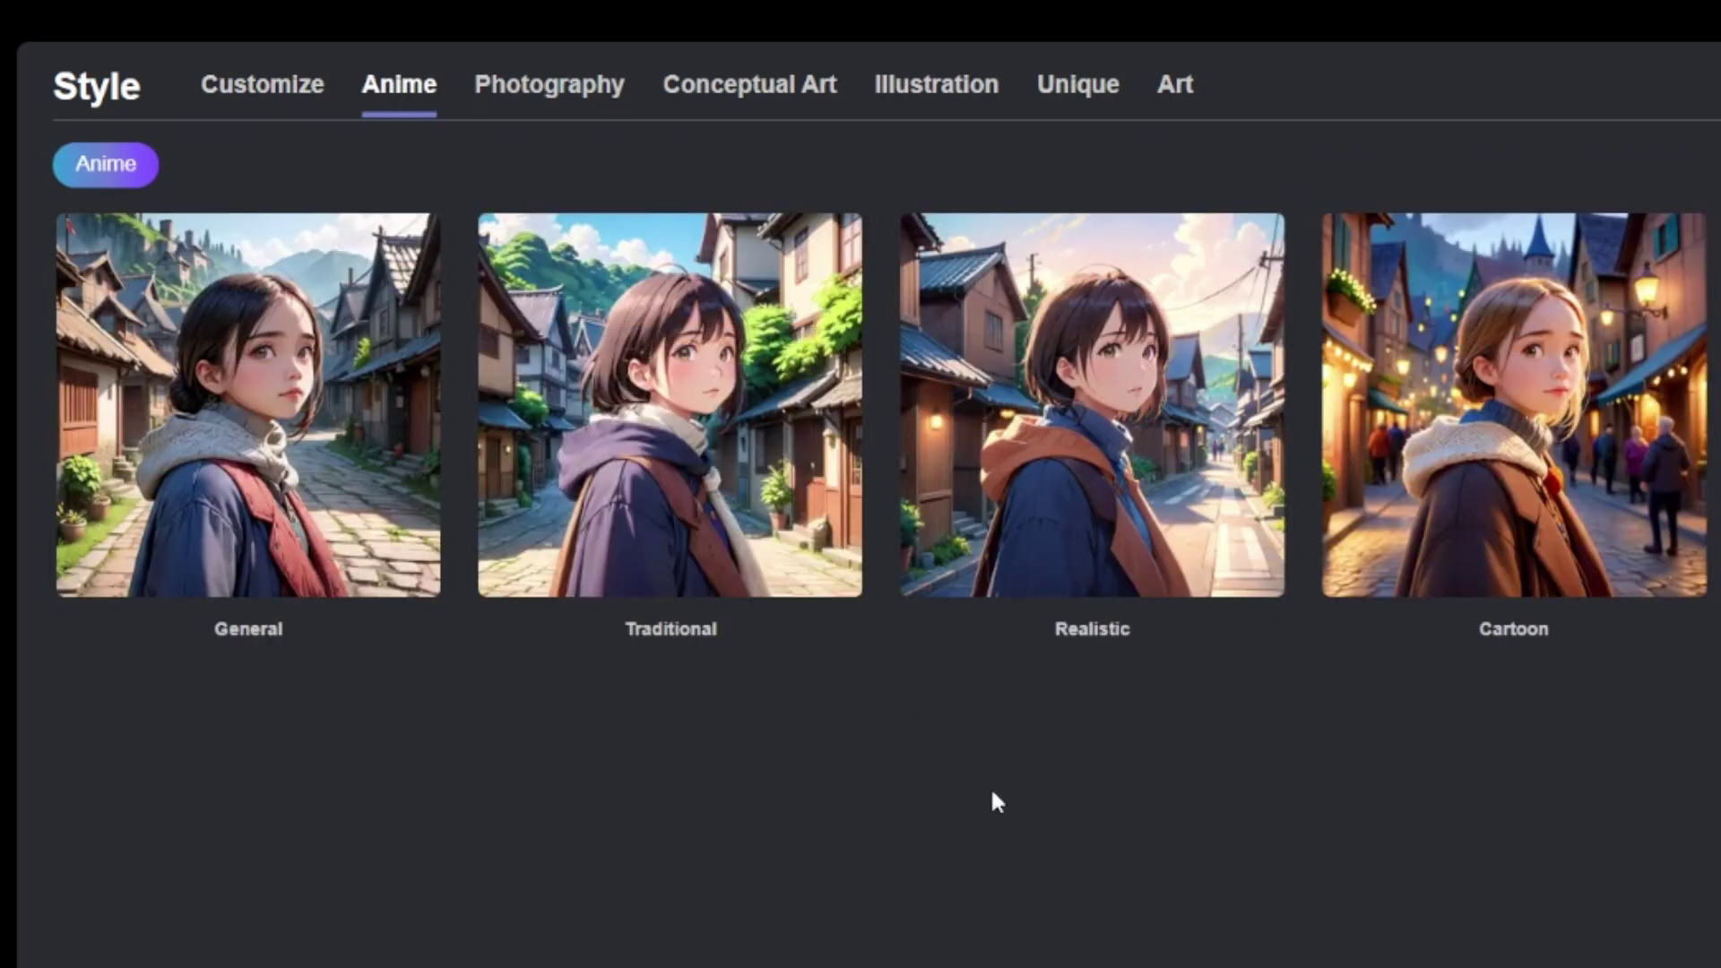
left_click(731, 471)
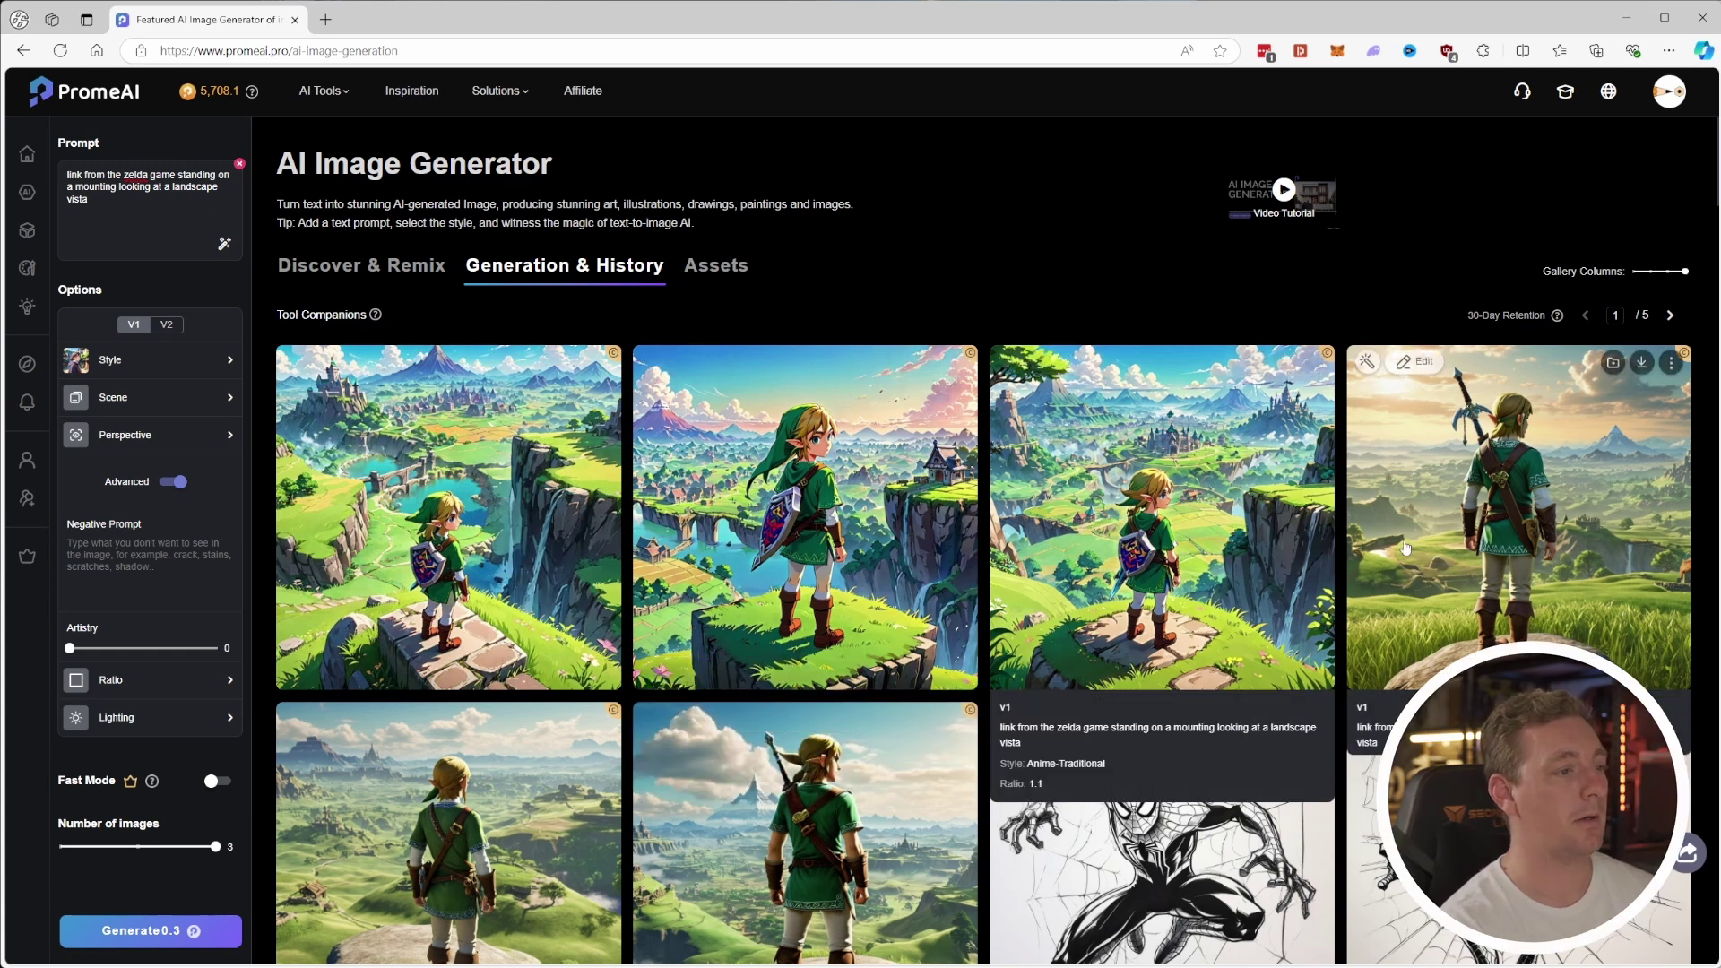
Step: Compare the Link image made without a style preset with the anime versions at full size
left_click(1515, 556)
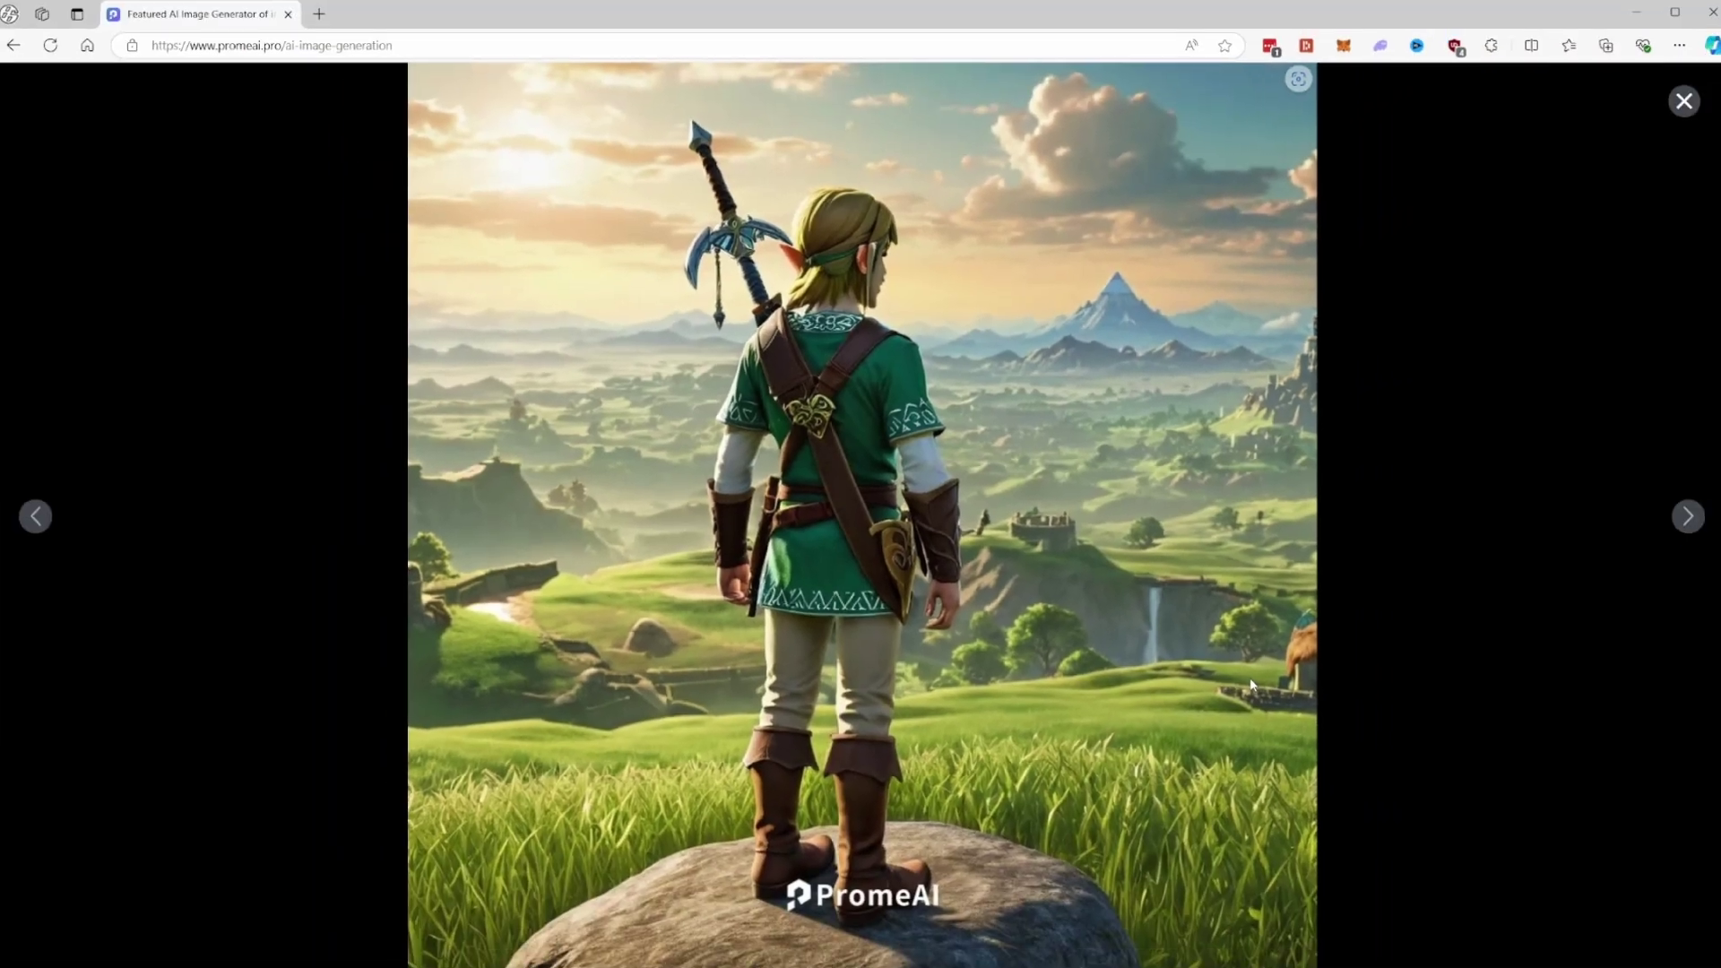
key("Right")
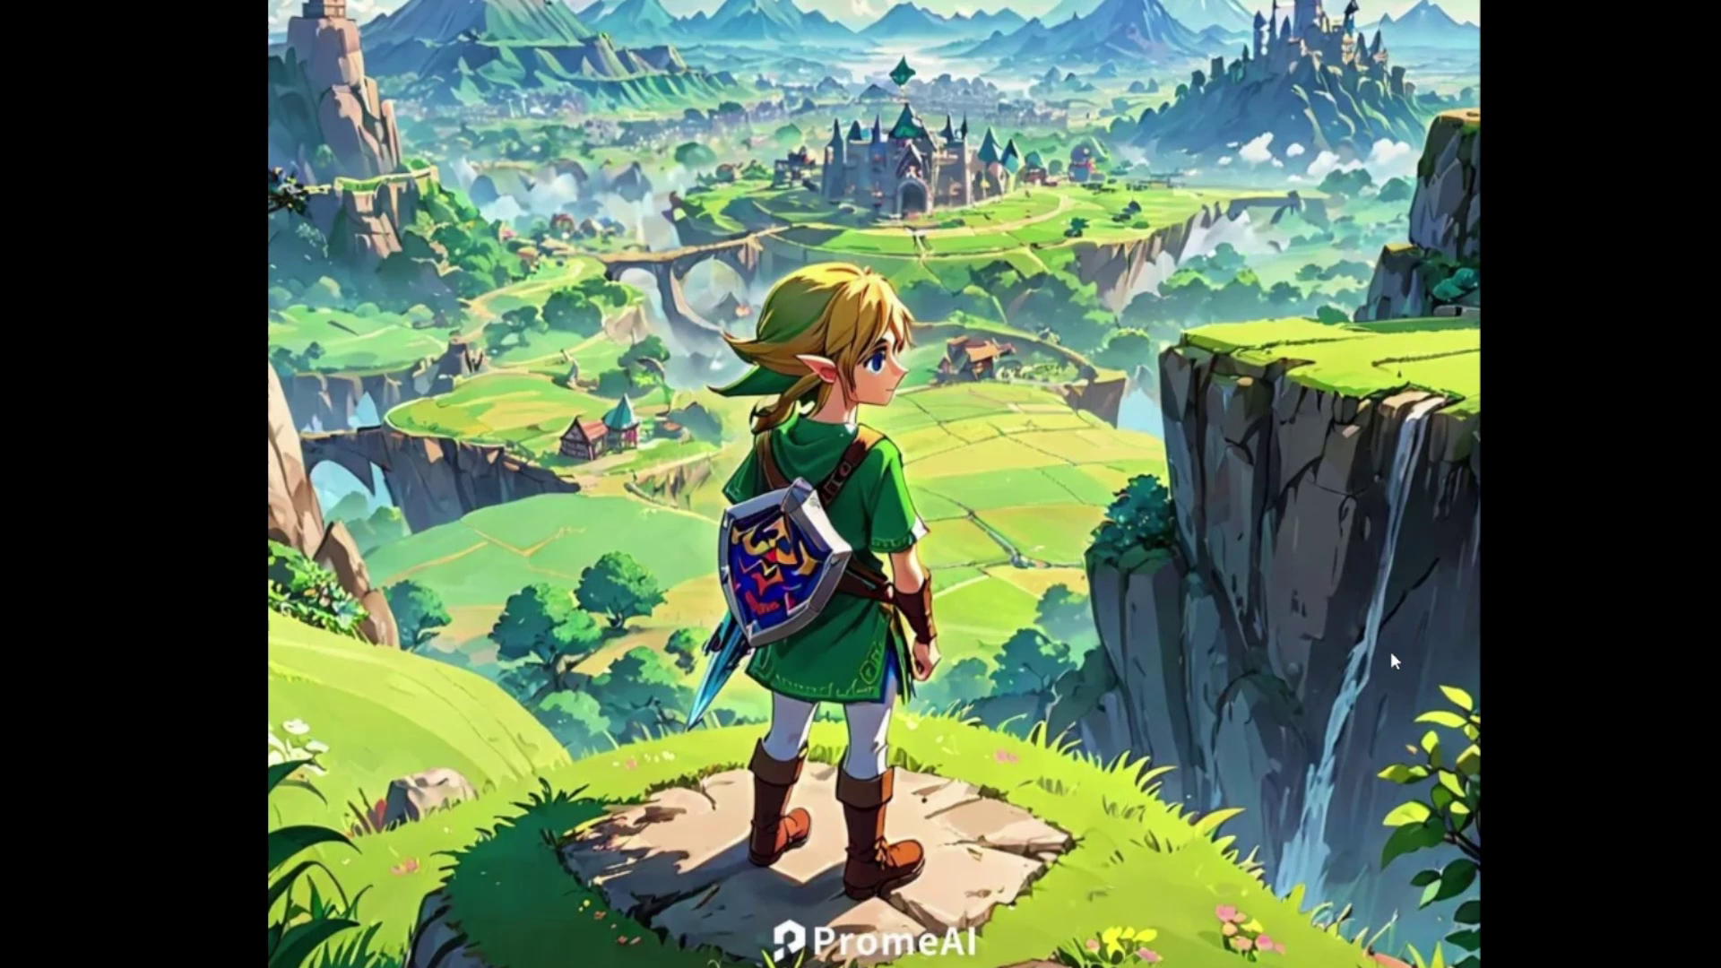
key("Right")
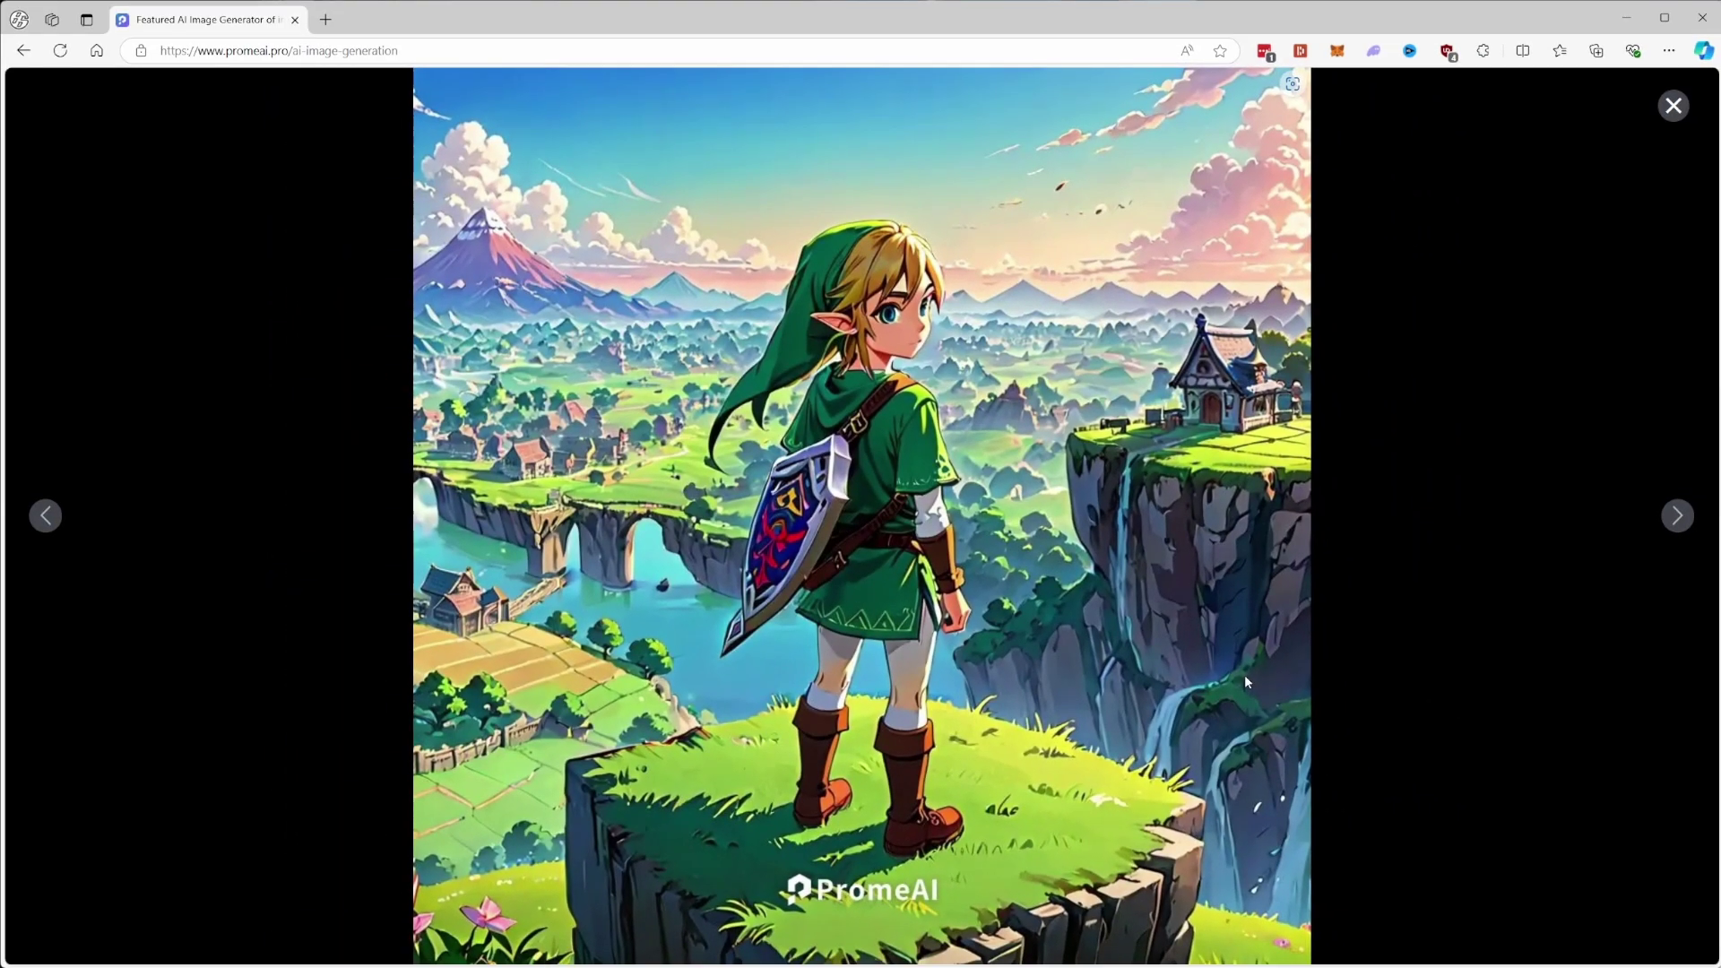
key("Right")
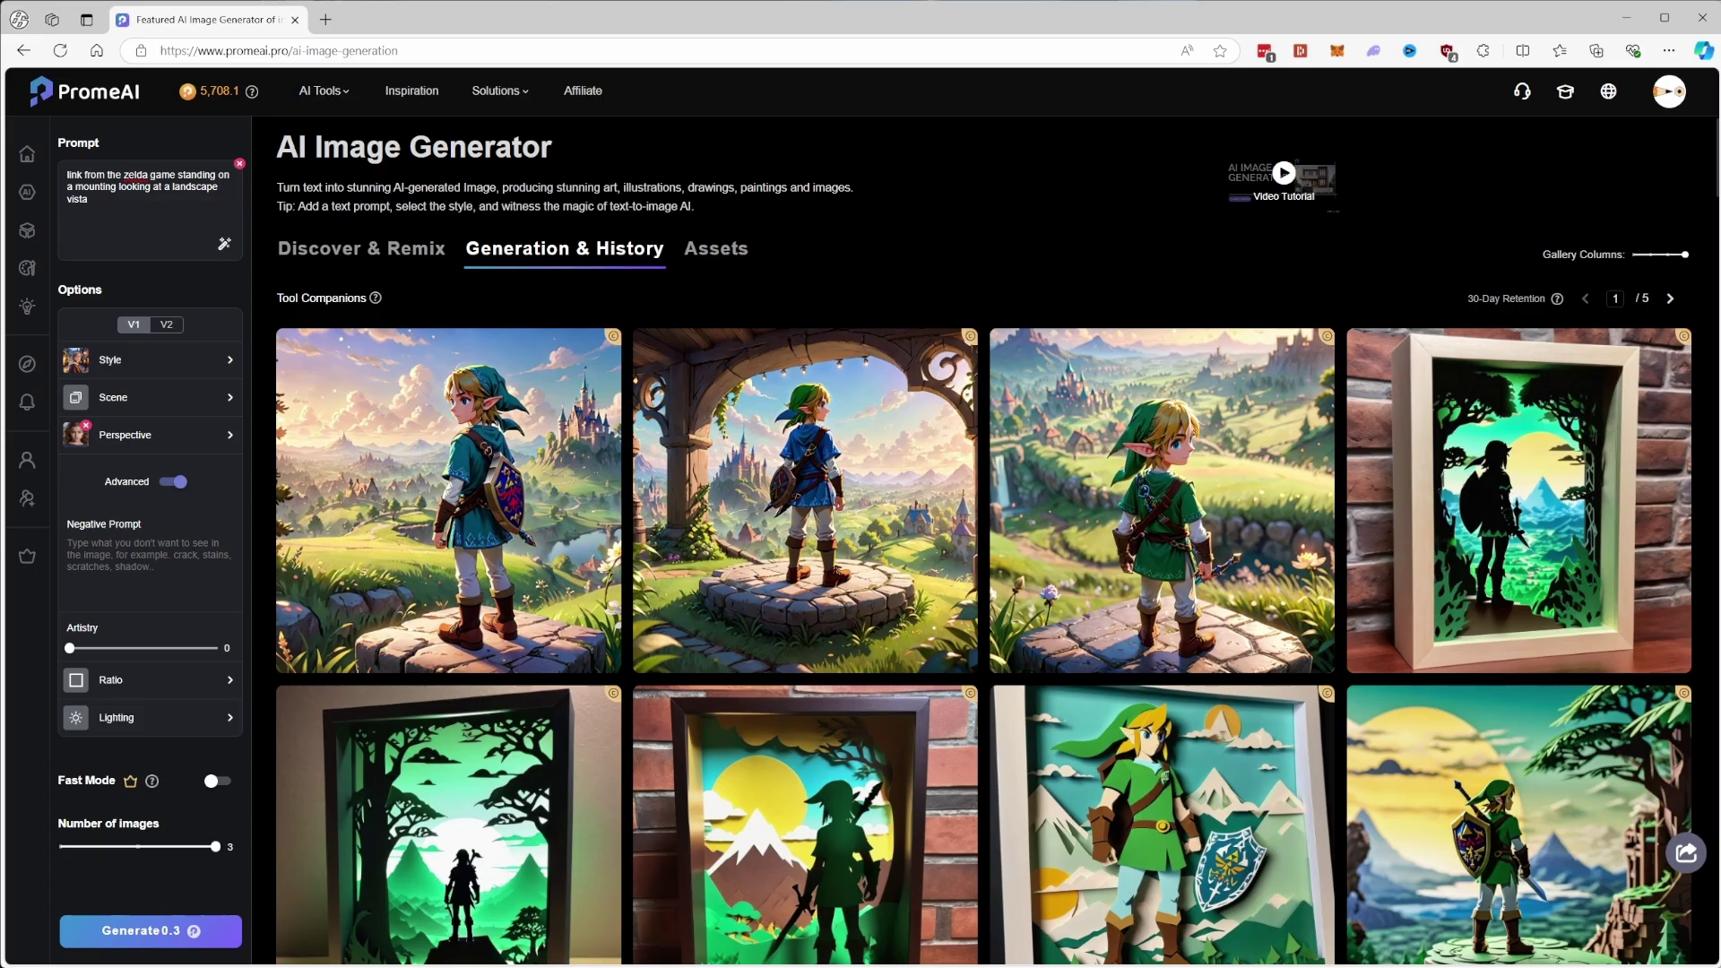
Step: Find the undead warlock grim reaper character among the community images and remix it
left_click(354, 250)
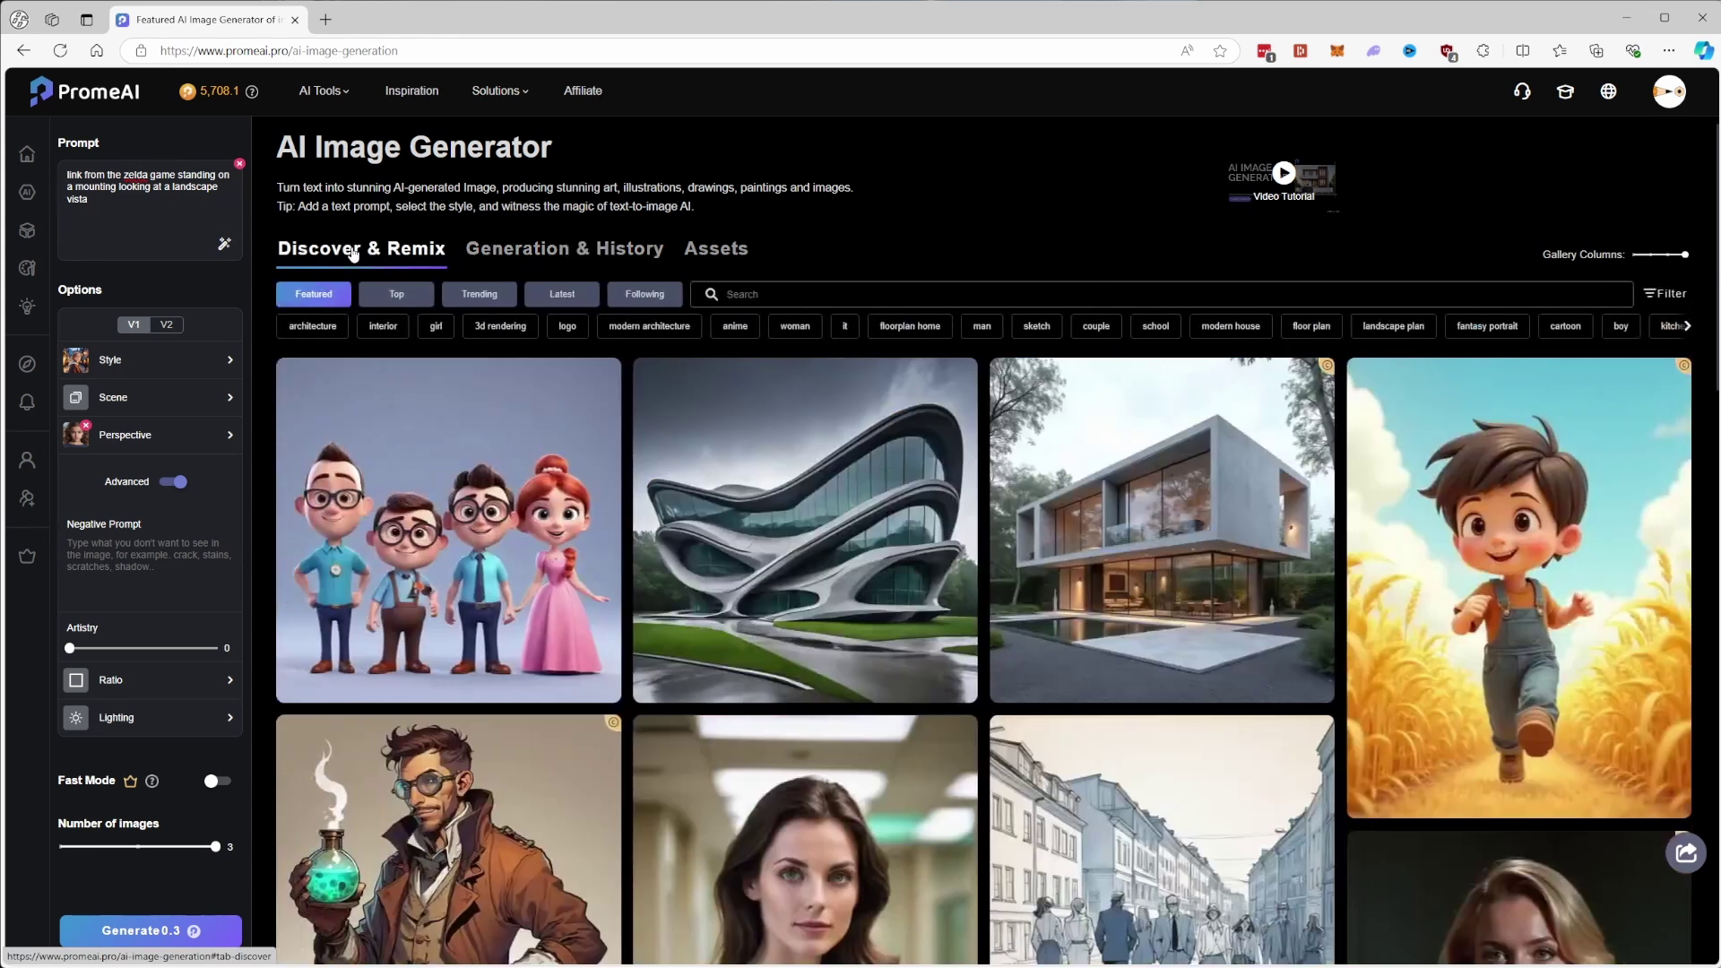
mouse_move(815, 620)
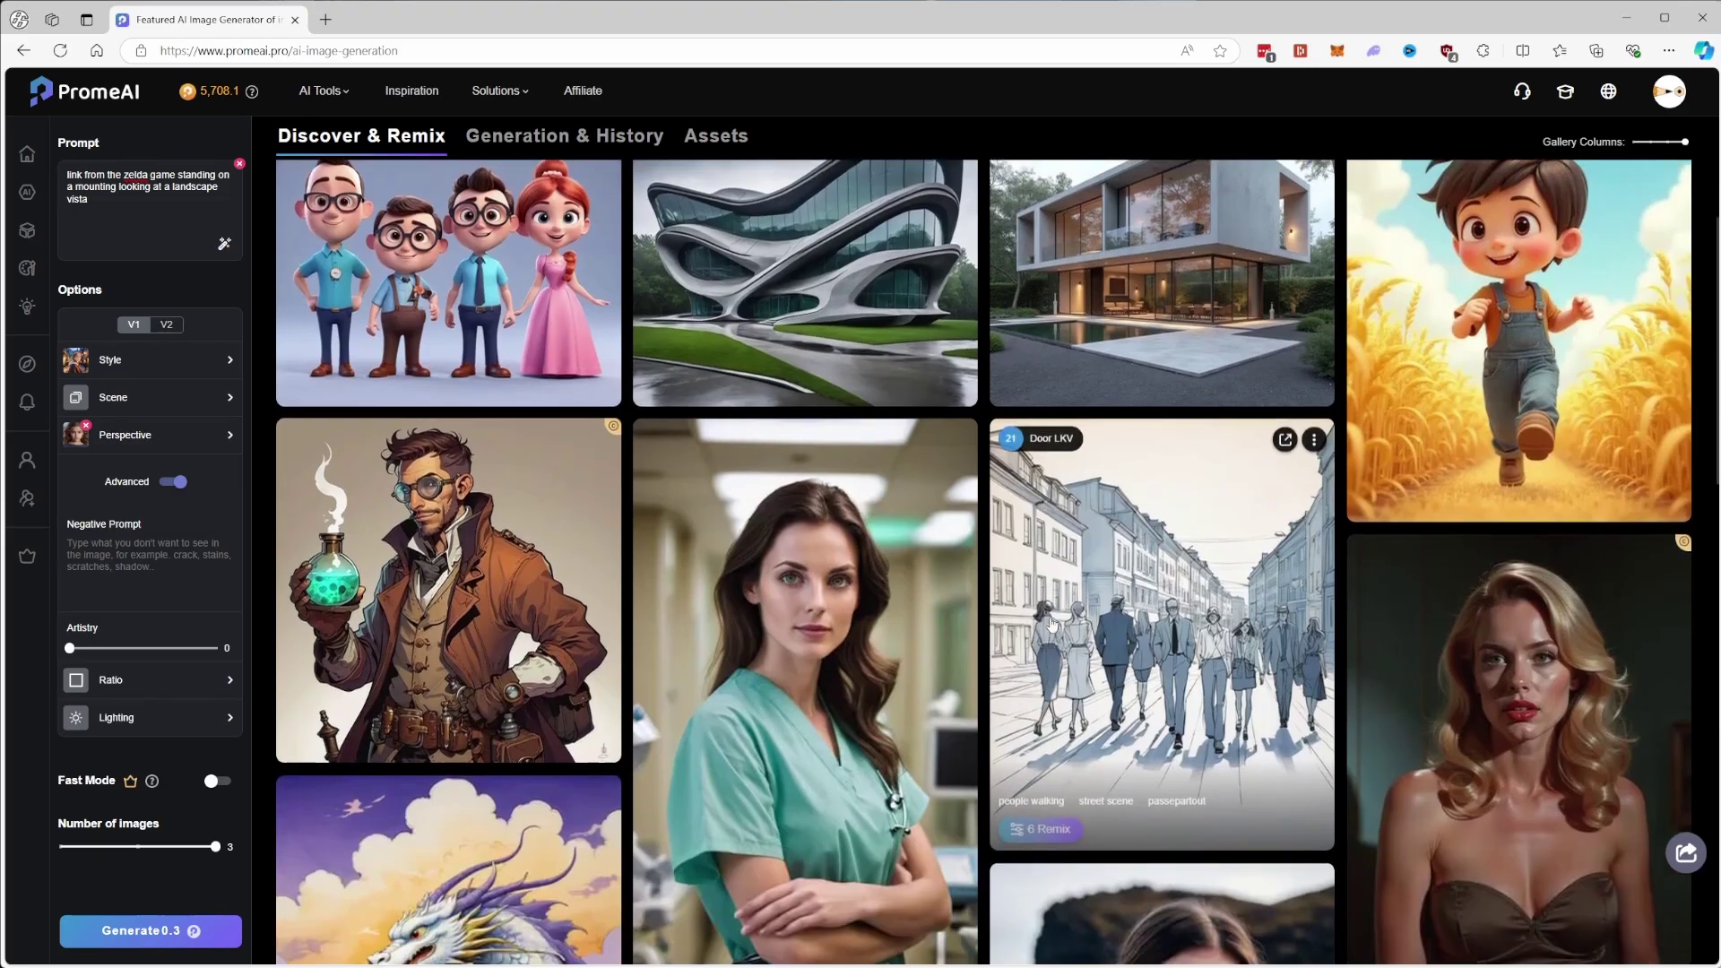
scroll(1051, 623, "down", 10)
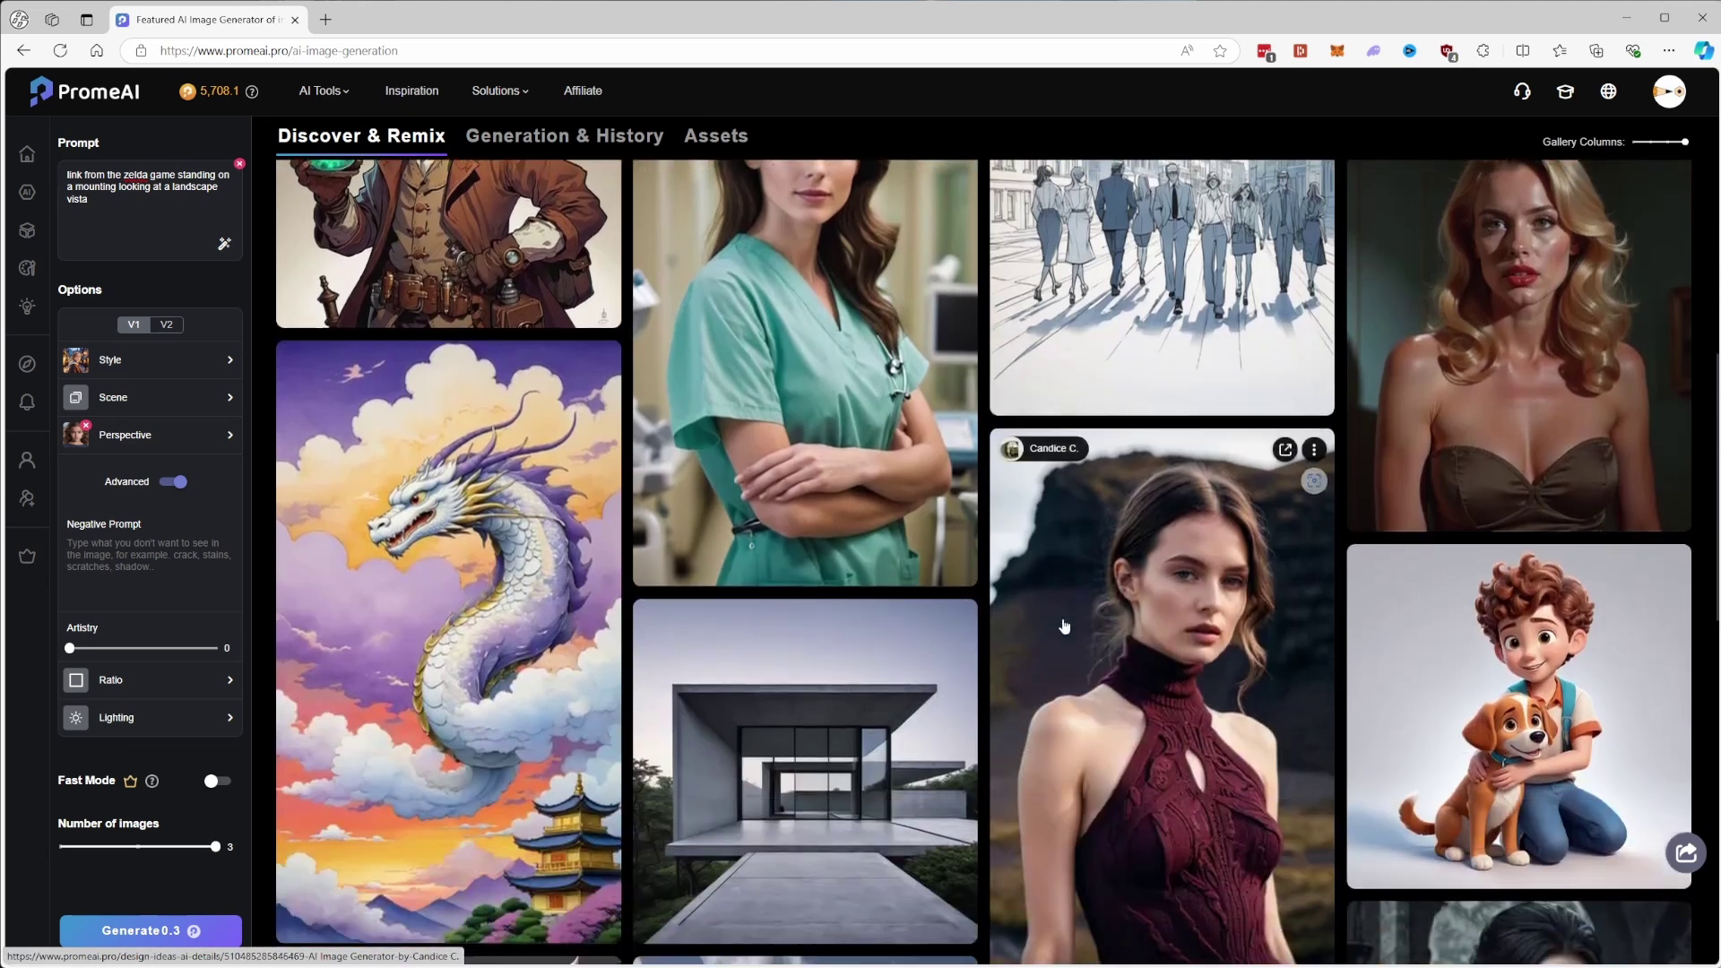
scroll(1061, 633, "down", 2)
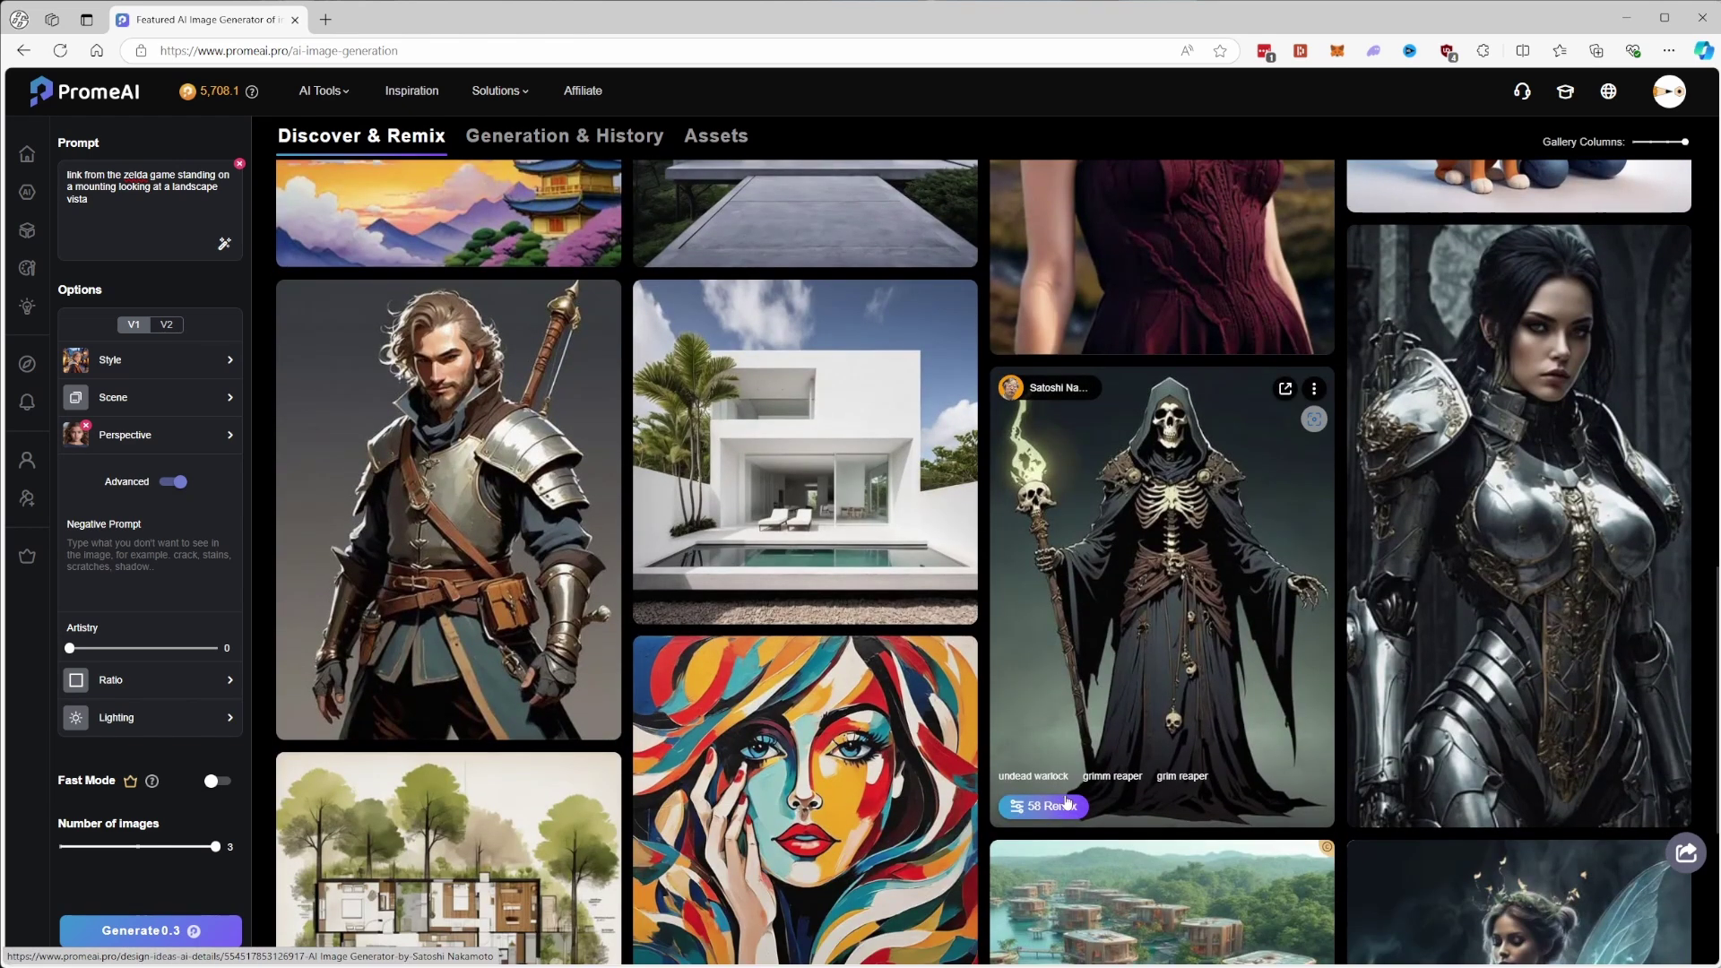
left_click(1091, 659)
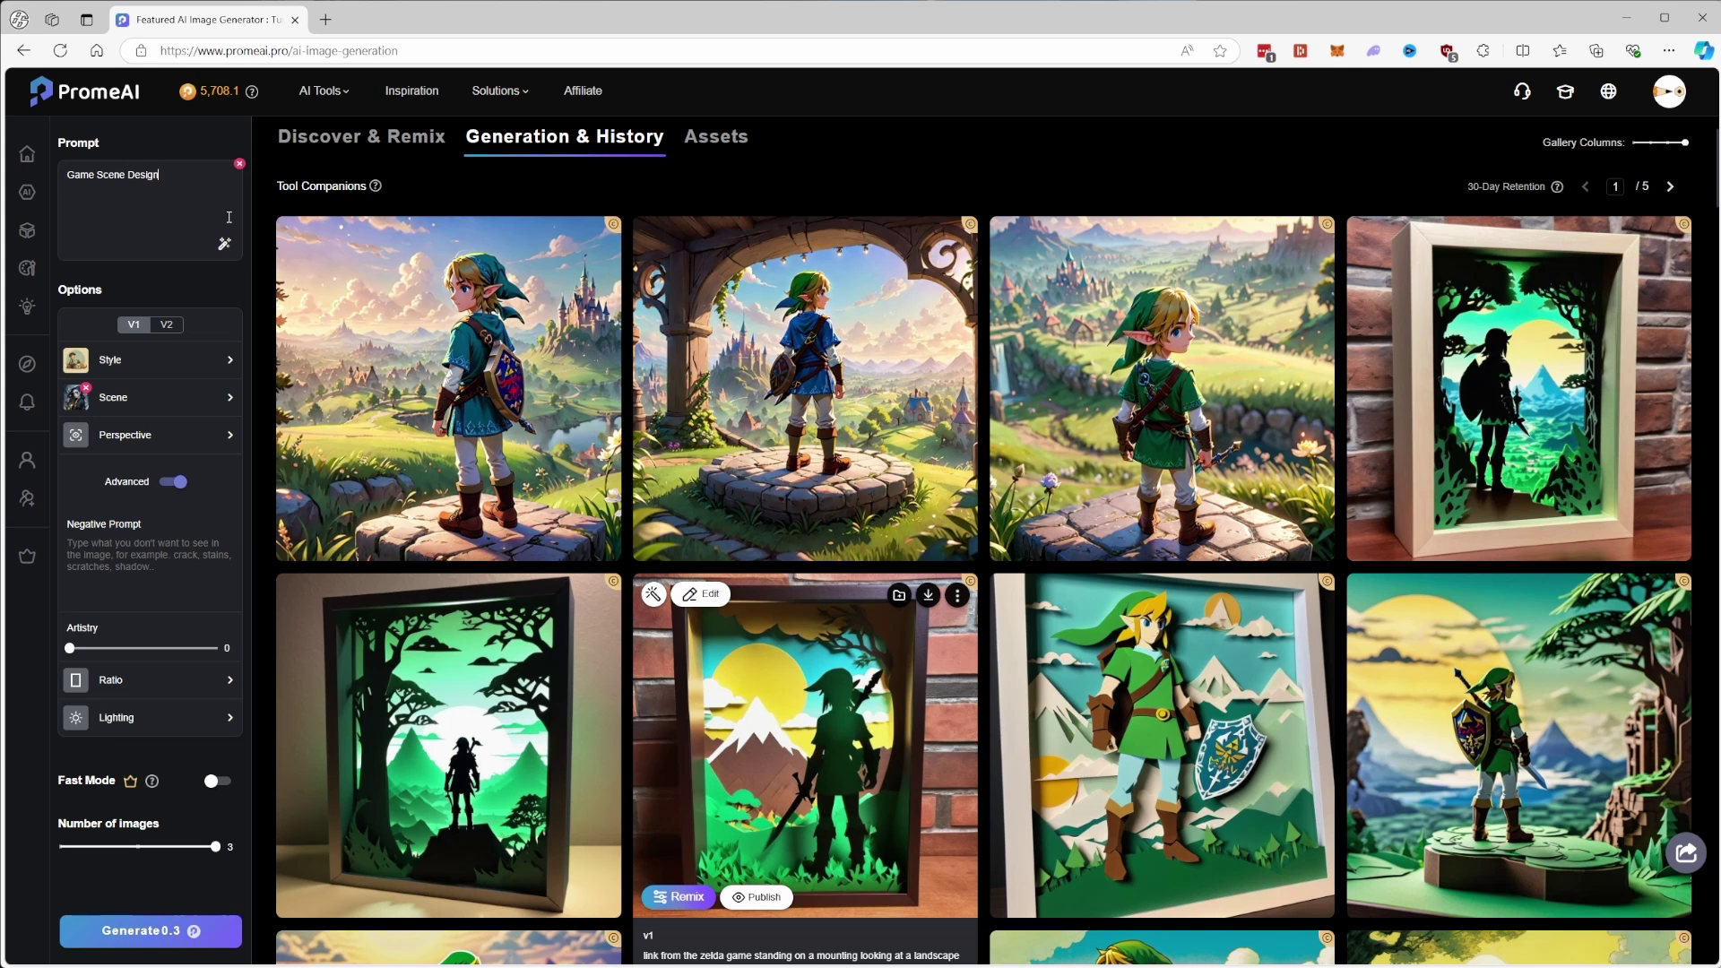
Step: Add the RPG Rogue character style to the scene alongside RPG Necromancer and generate the images
left_click(114, 399)
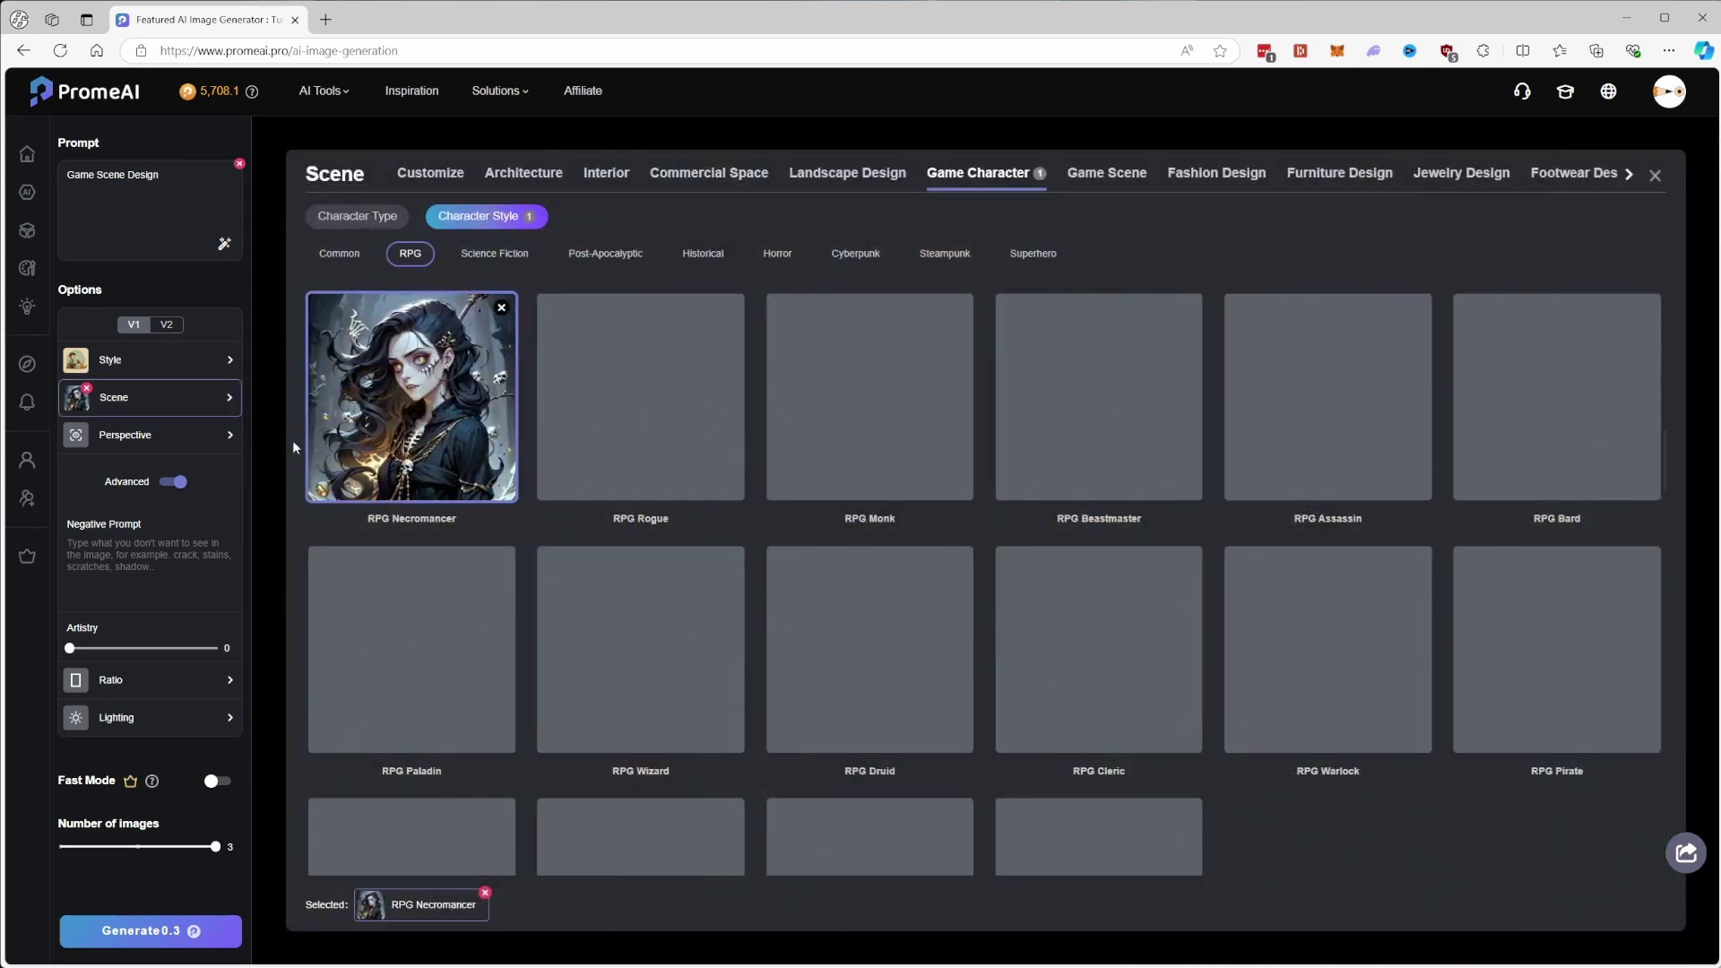
left_click(654, 433)
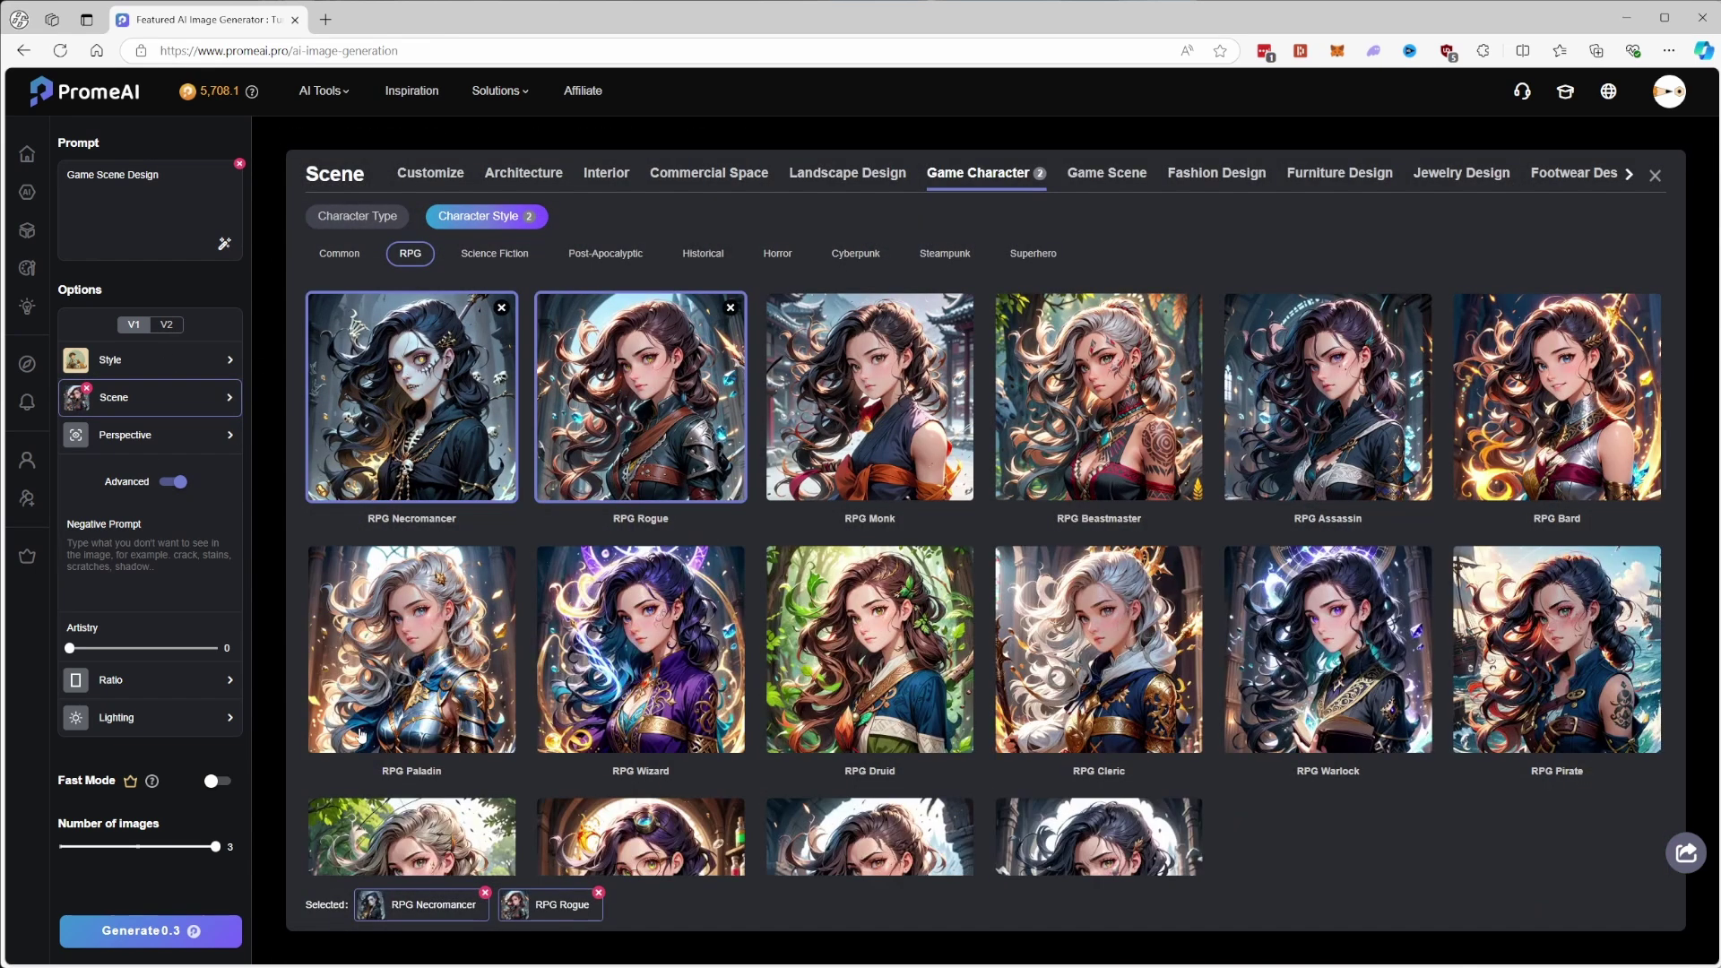
left_click(158, 929)
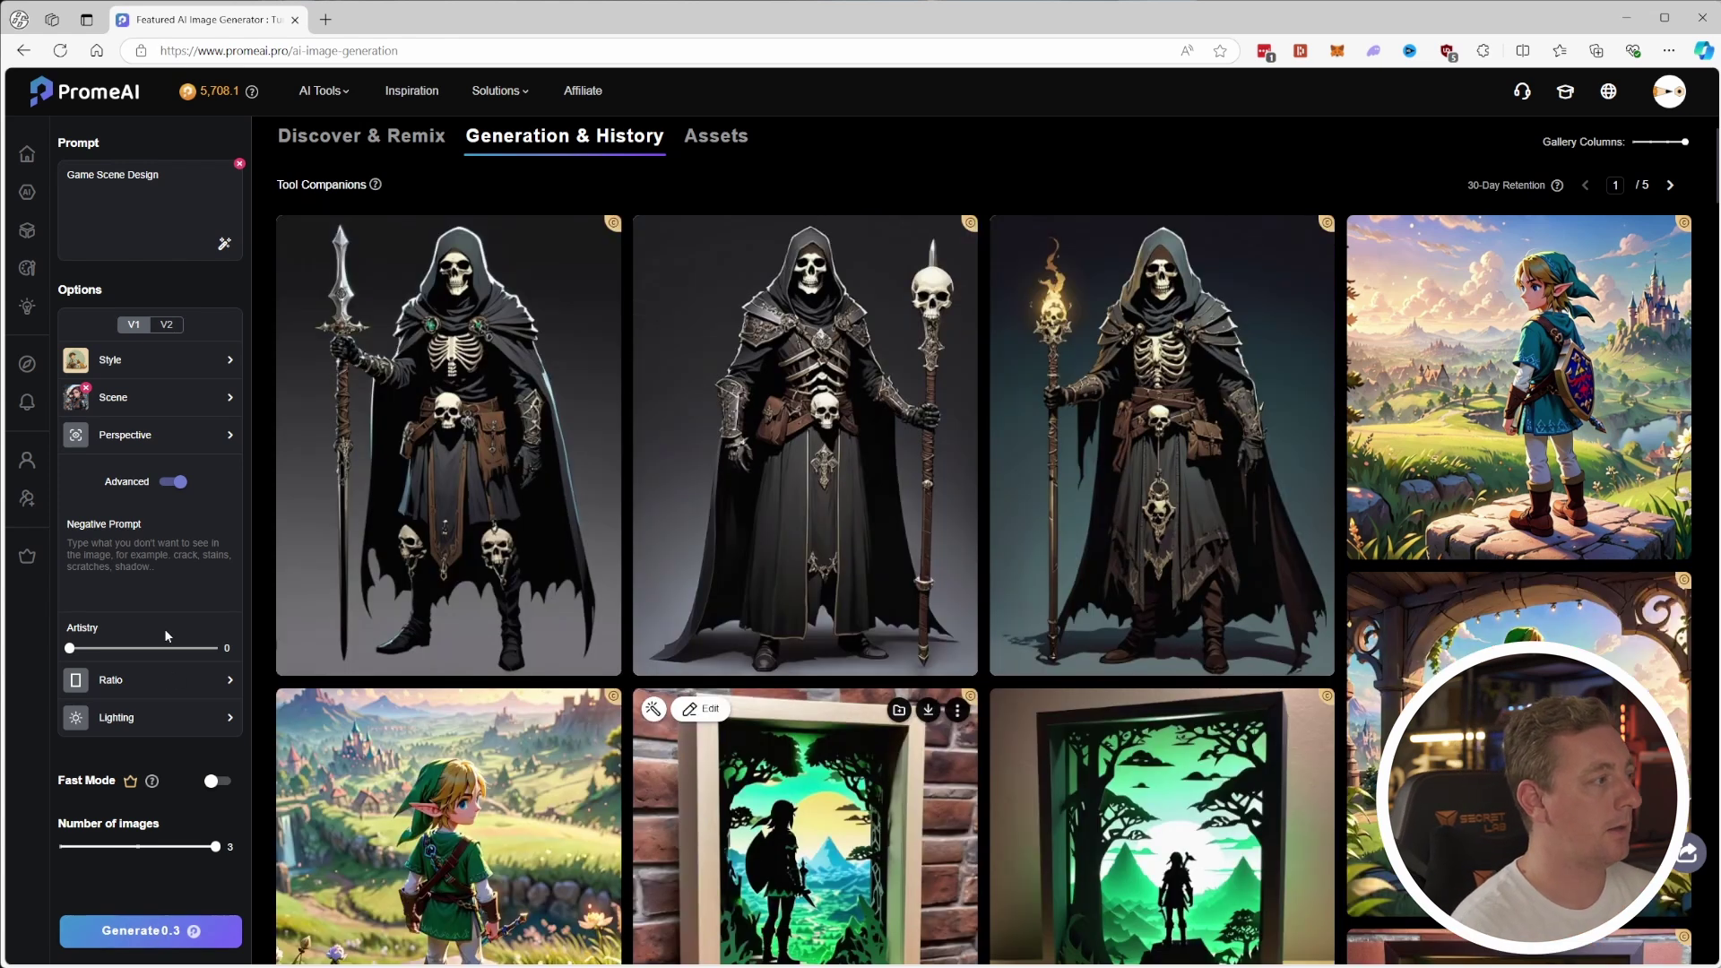
Step: Open the generated reaper with the flaming skull staff at full size and review the editing tools offered for it
left_click(516, 465)
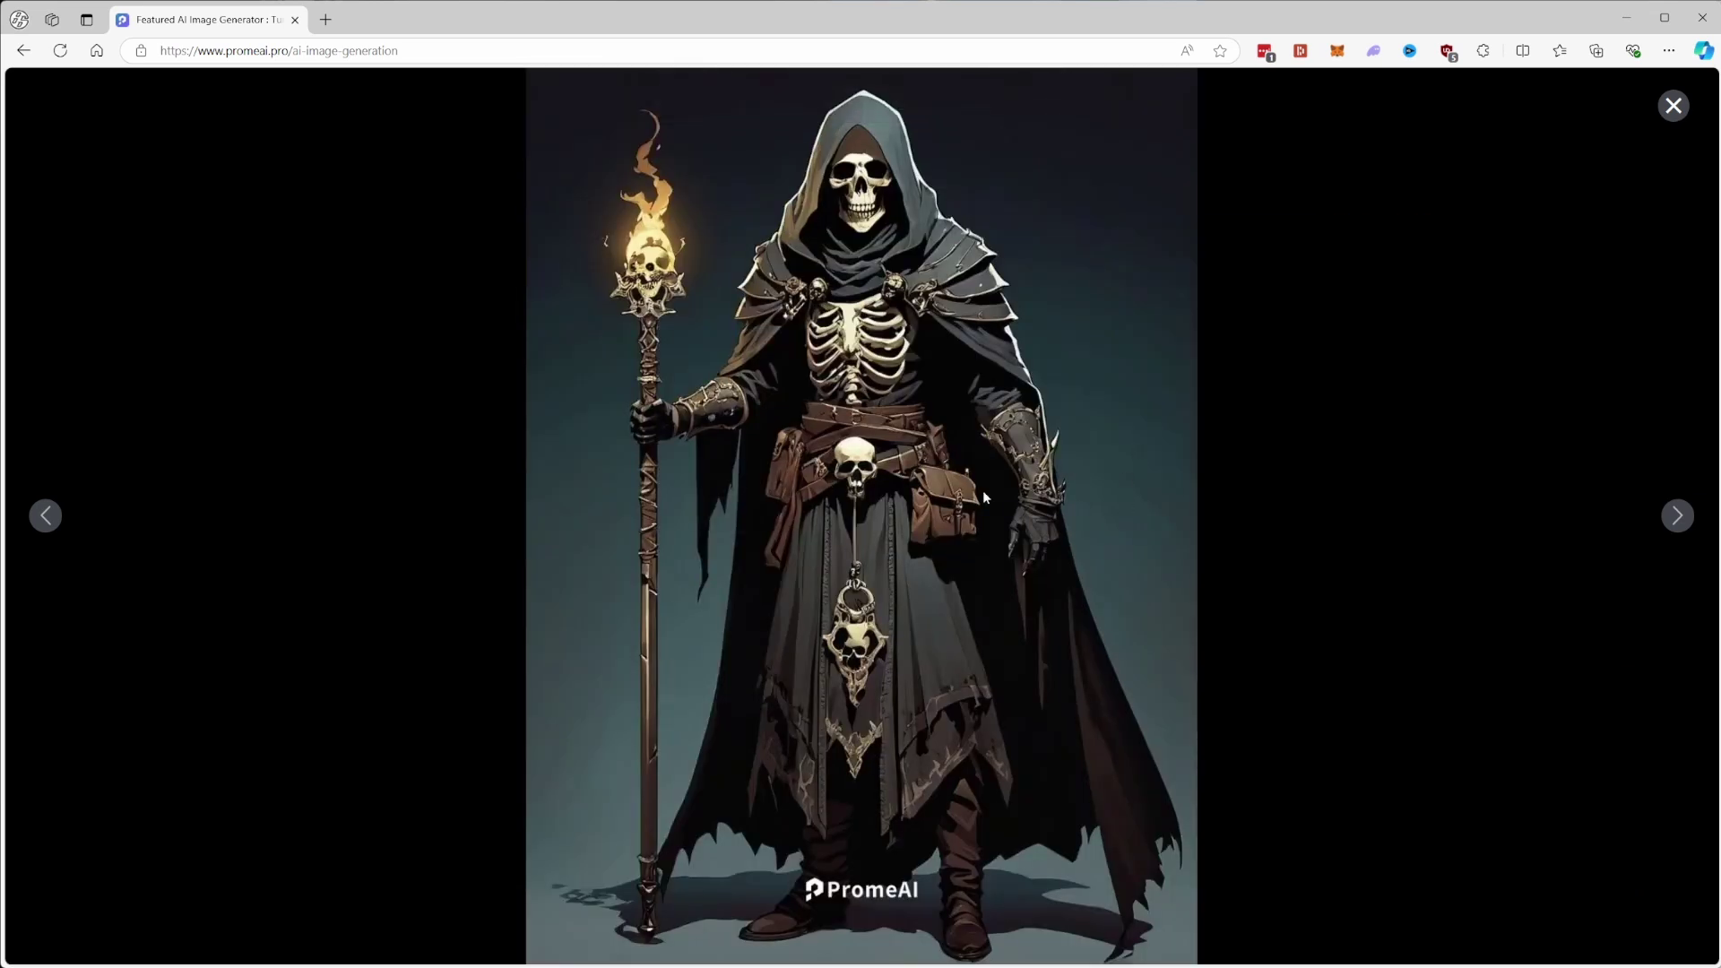
mouse_move(868, 100)
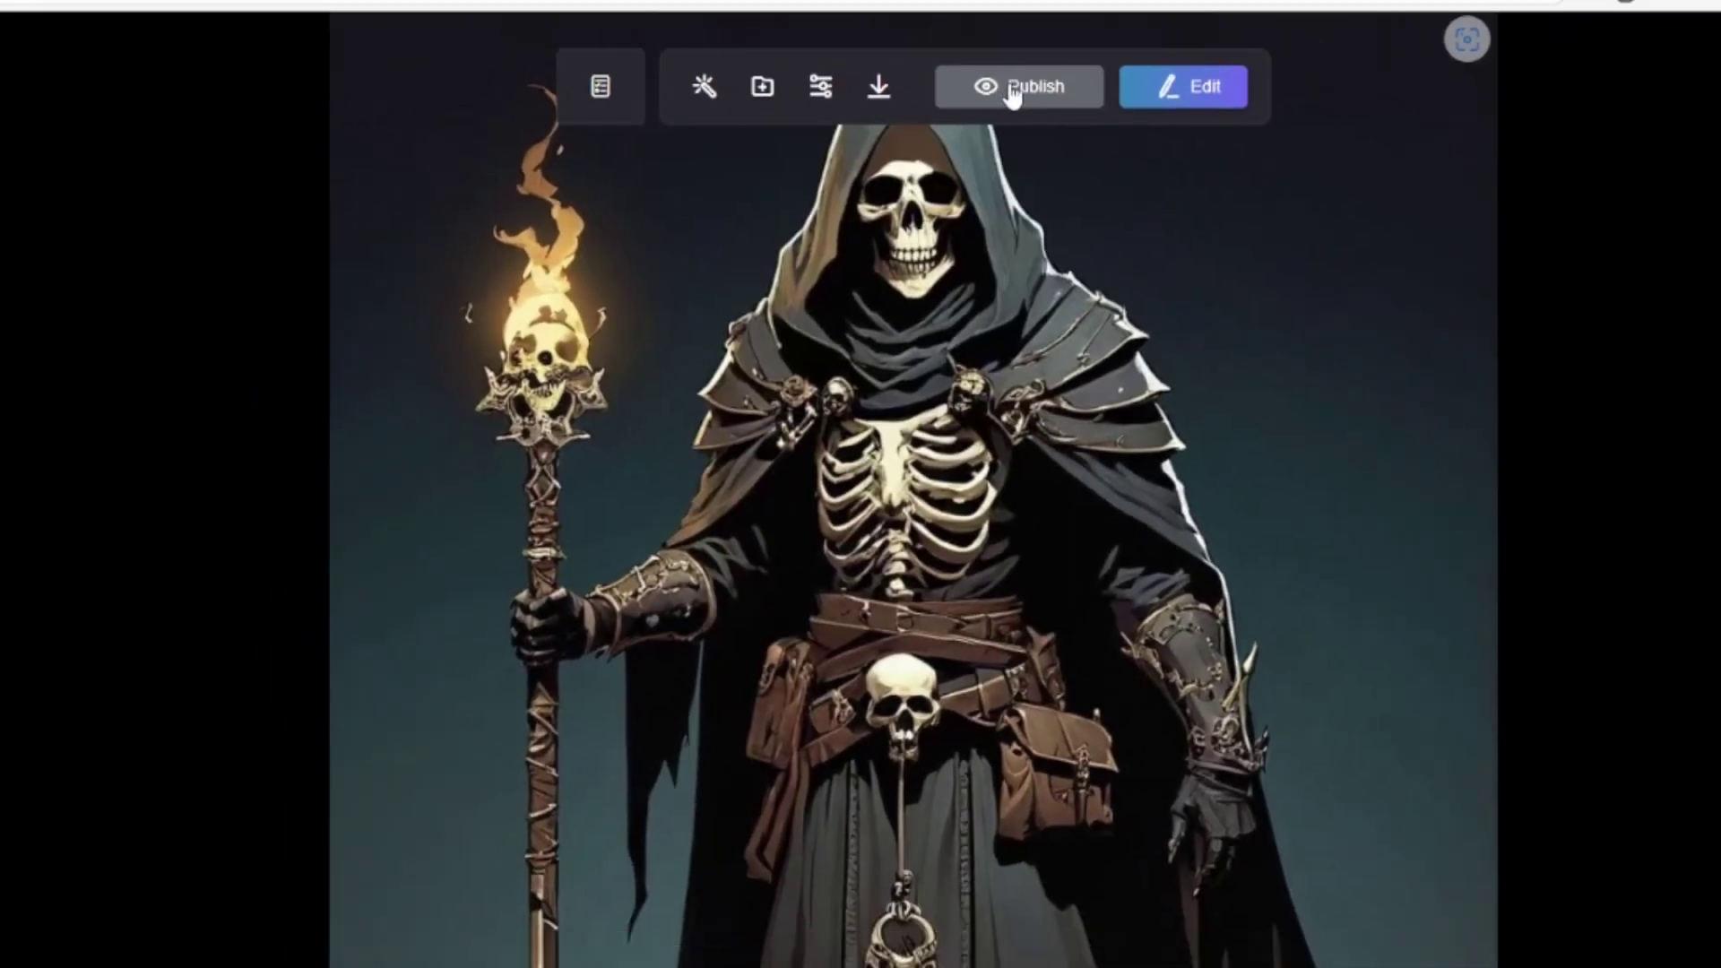
left_click(1013, 87)
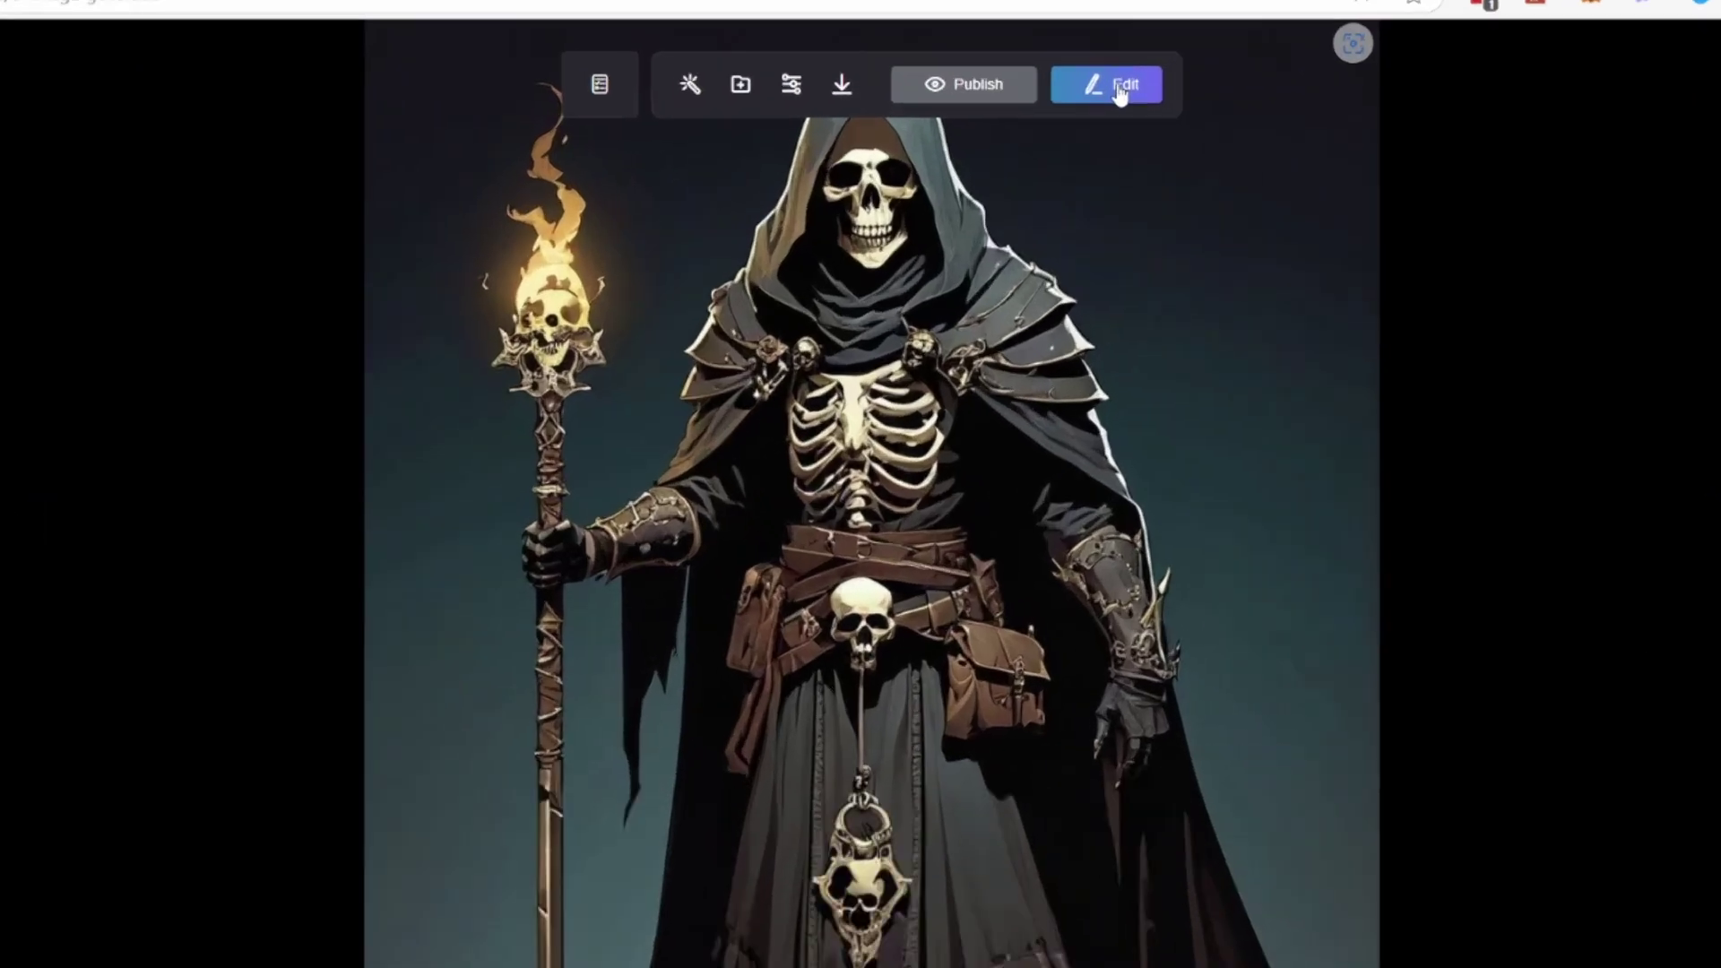
left_click(1026, 106)
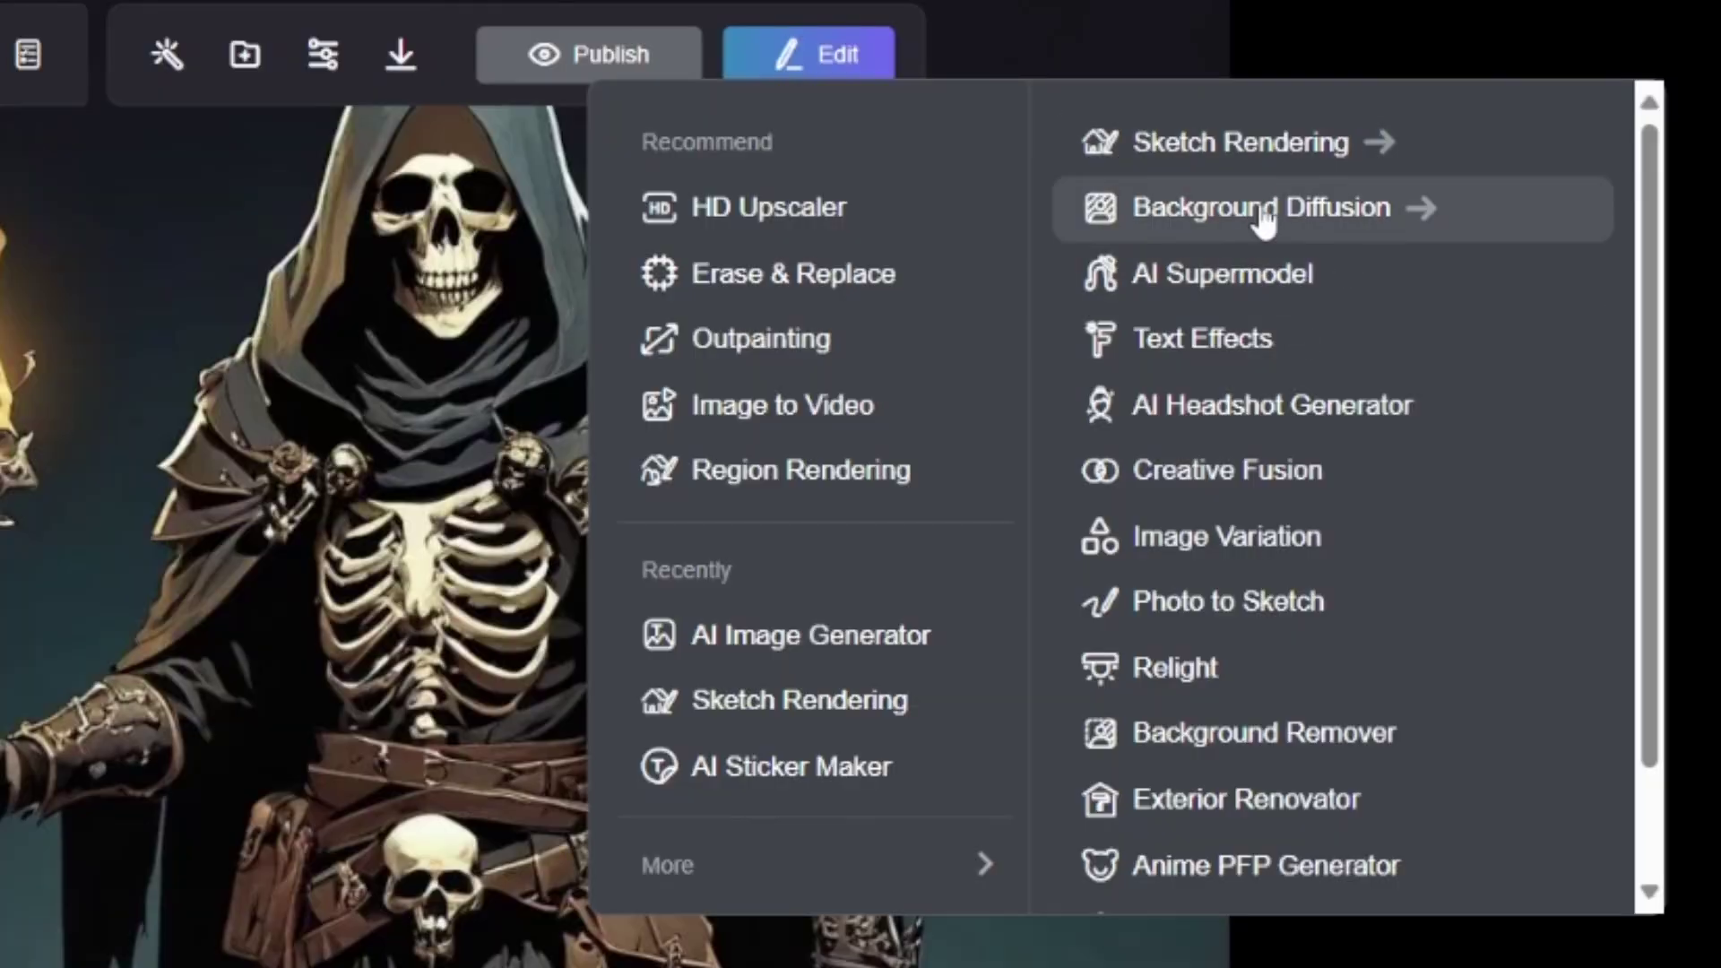
scroll(1255, 592, "down", 2)
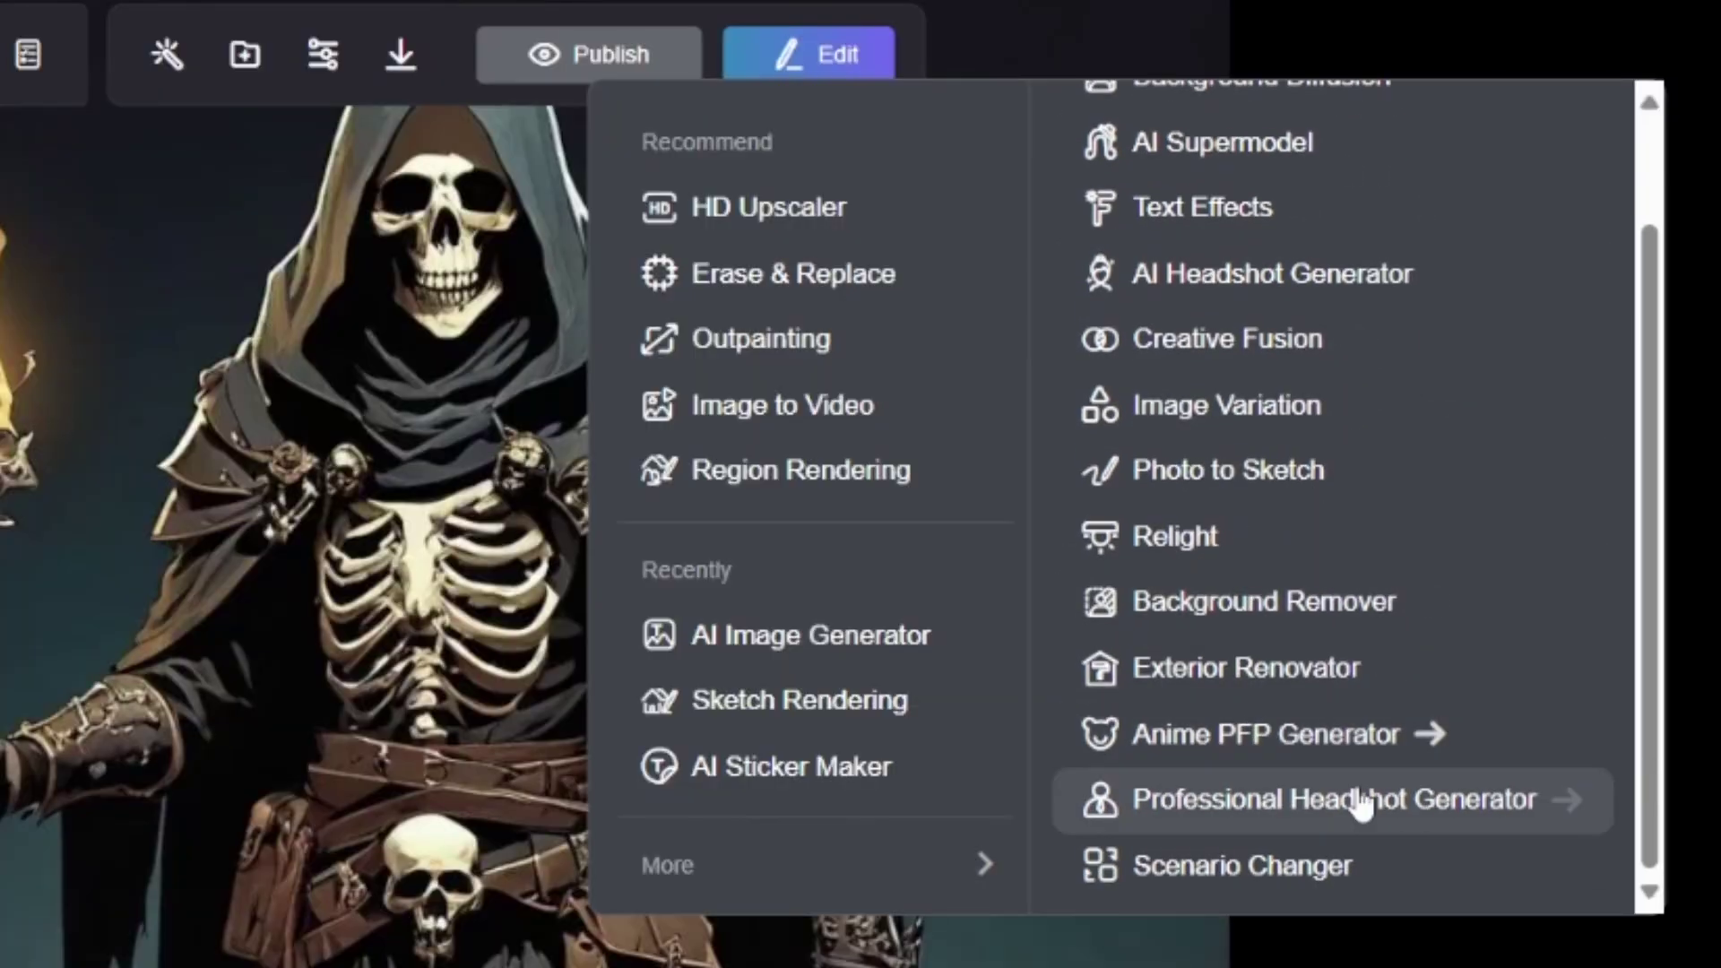
scroll(1444, 829, "up", 2)
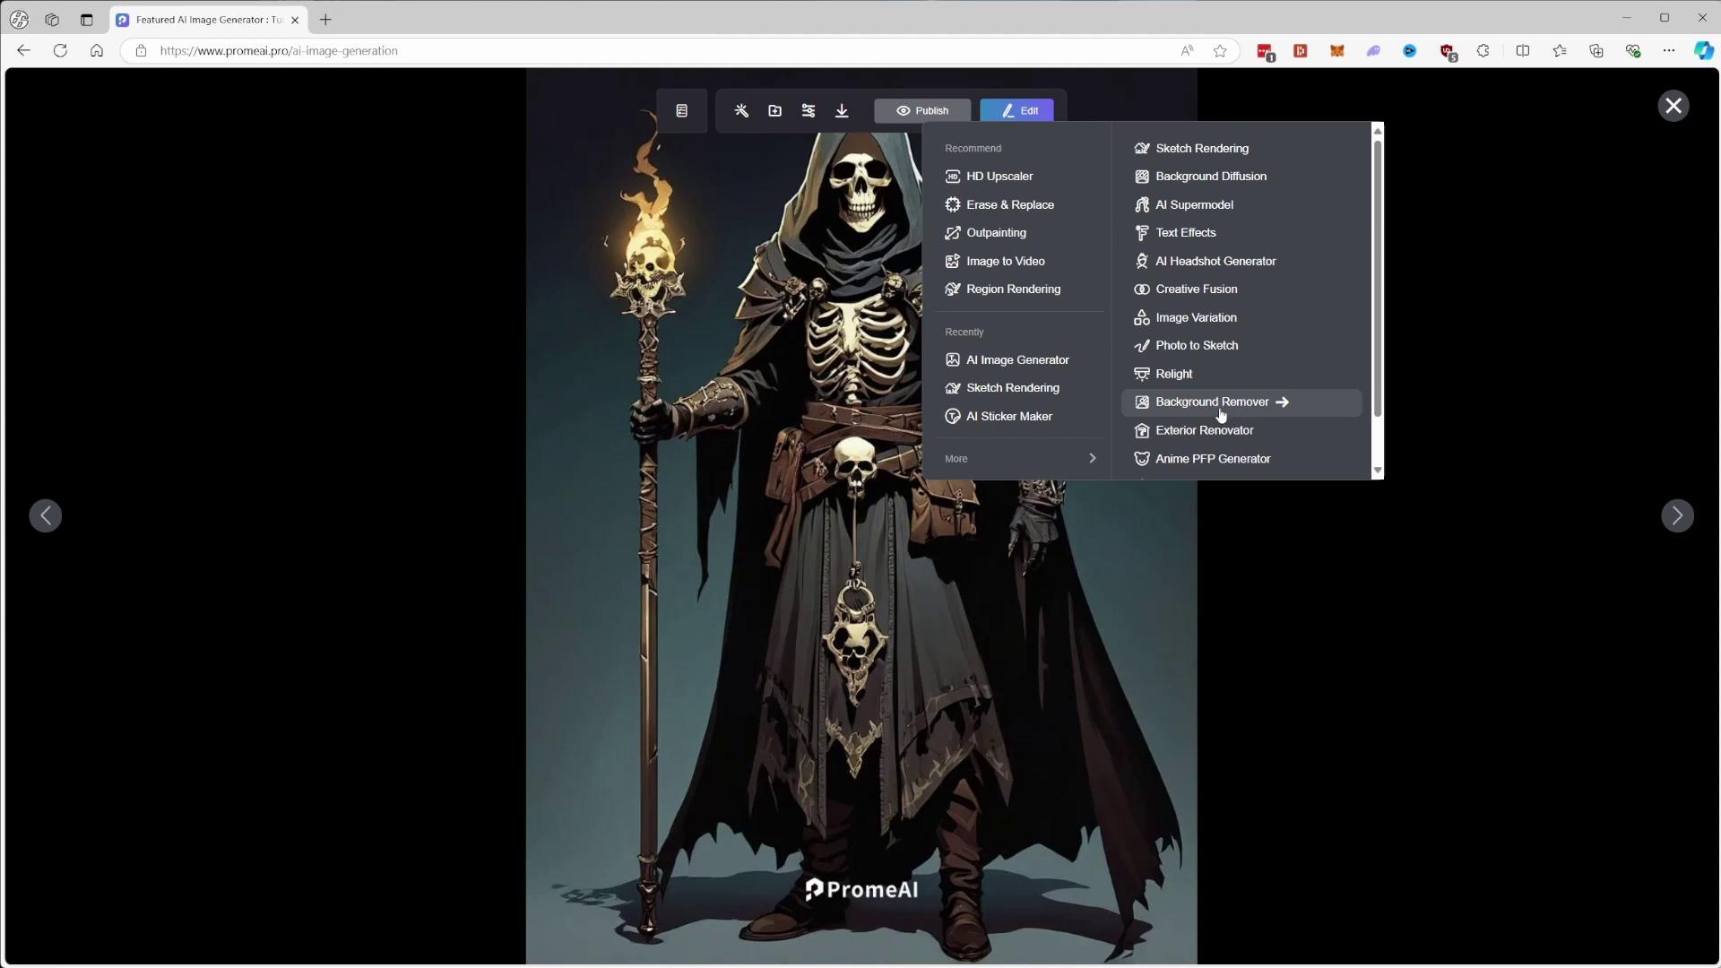
Step: Send the reaper image to Background Remover and cut out the character, keeping the transparent background option
left_click(1222, 418)
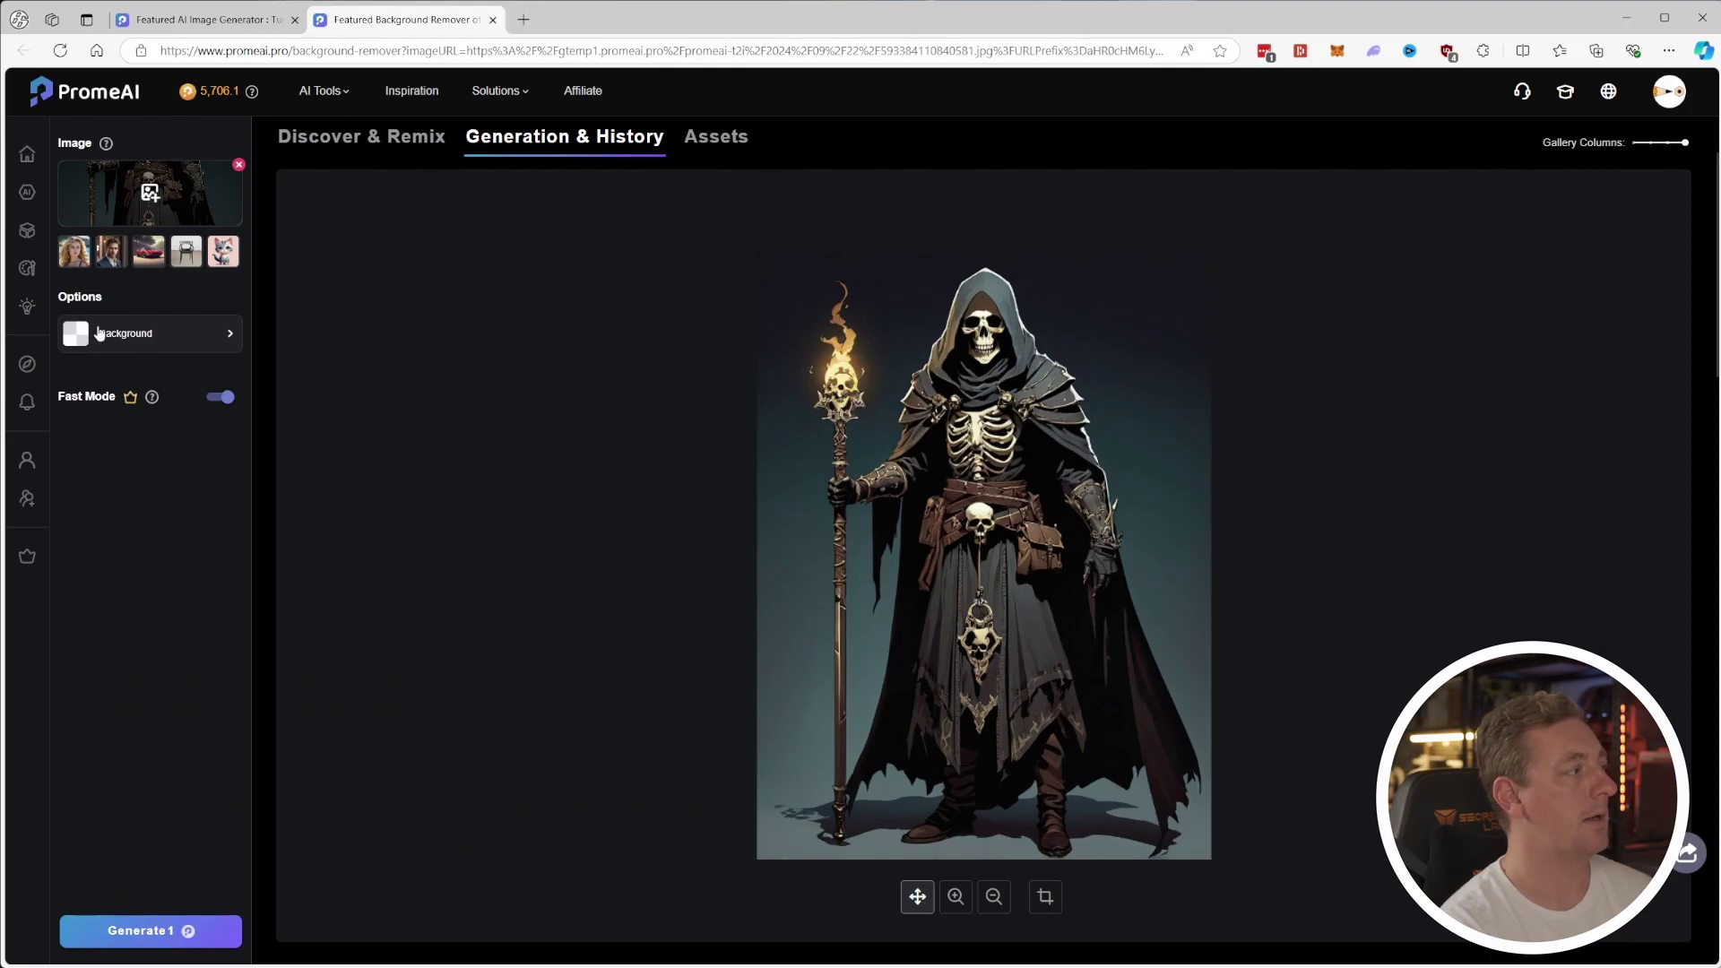
left_click(100, 333)
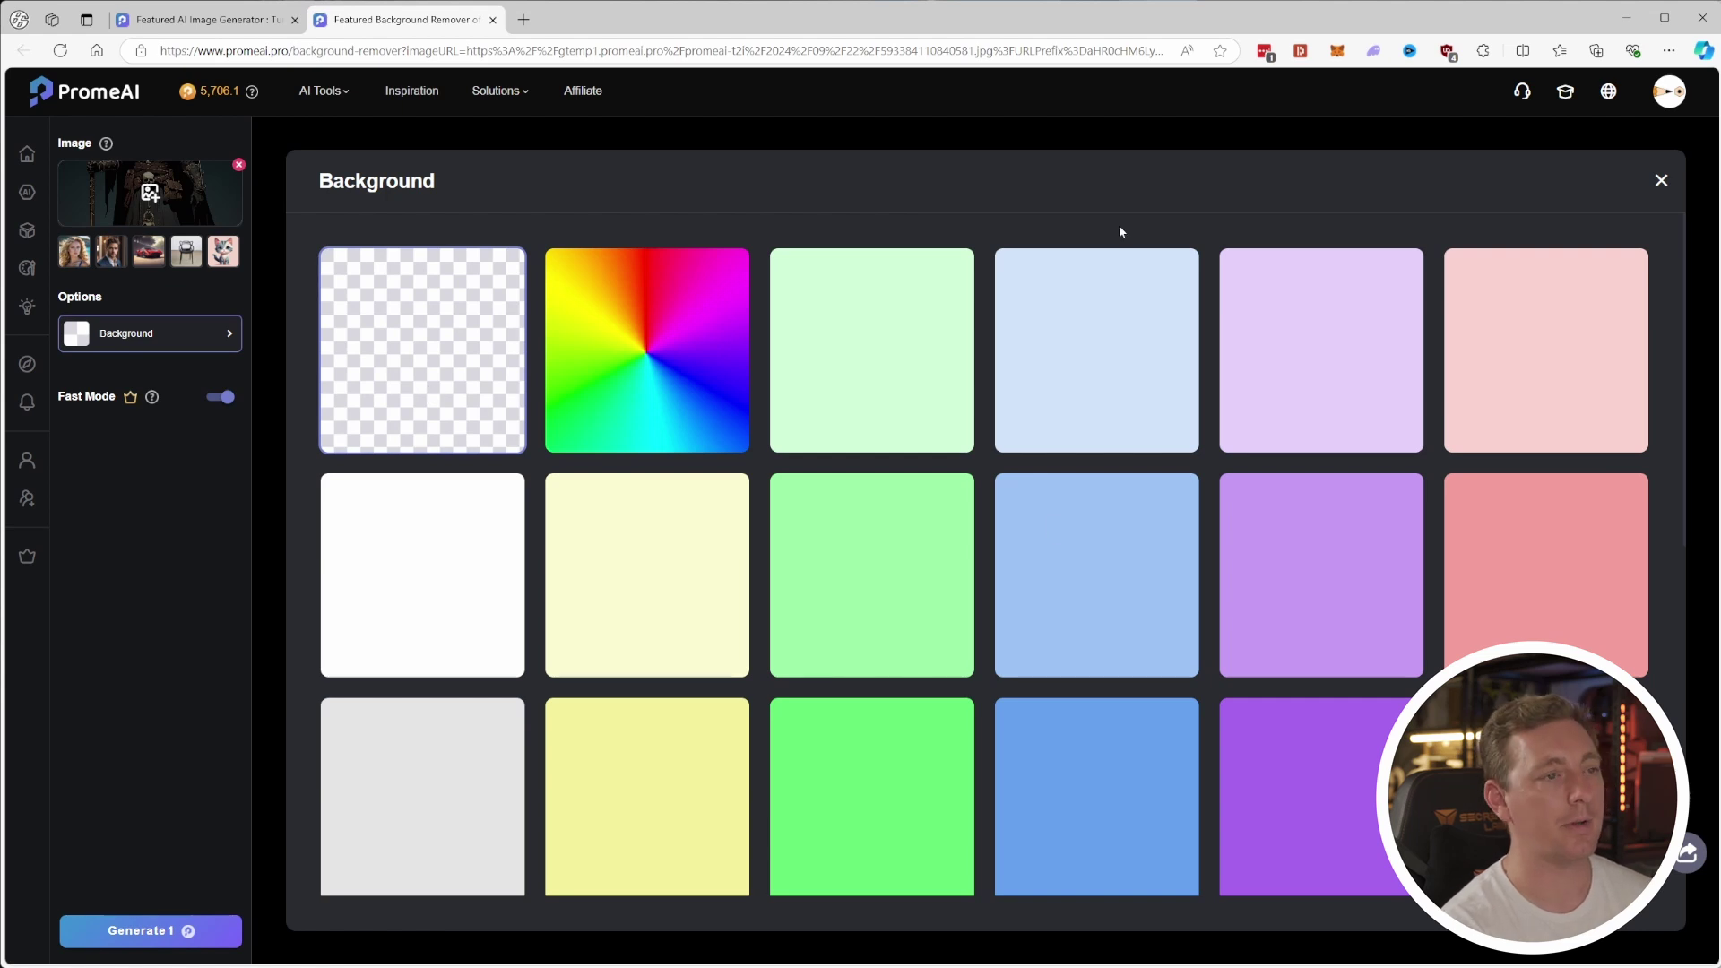
left_click(1662, 182)
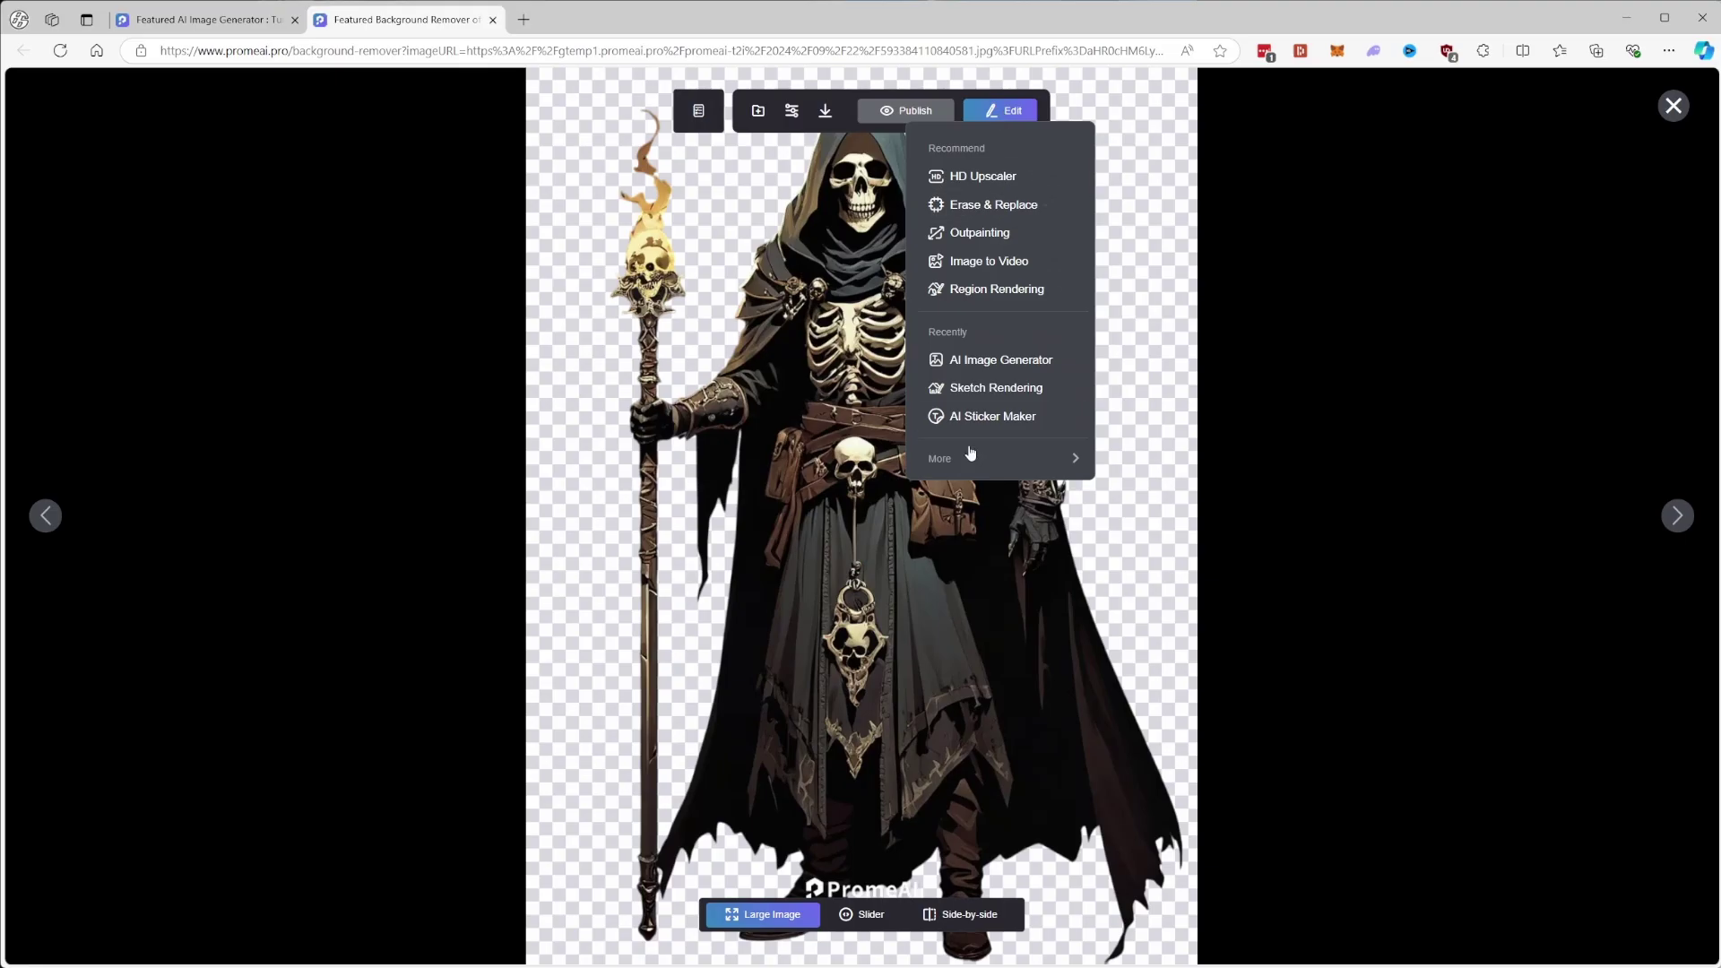
Step: Turn the transparent reaper cutout into three Rough Outline sketches with Photo to Sketch in Precise mode and view the first at full size
mouse_move(961, 462)
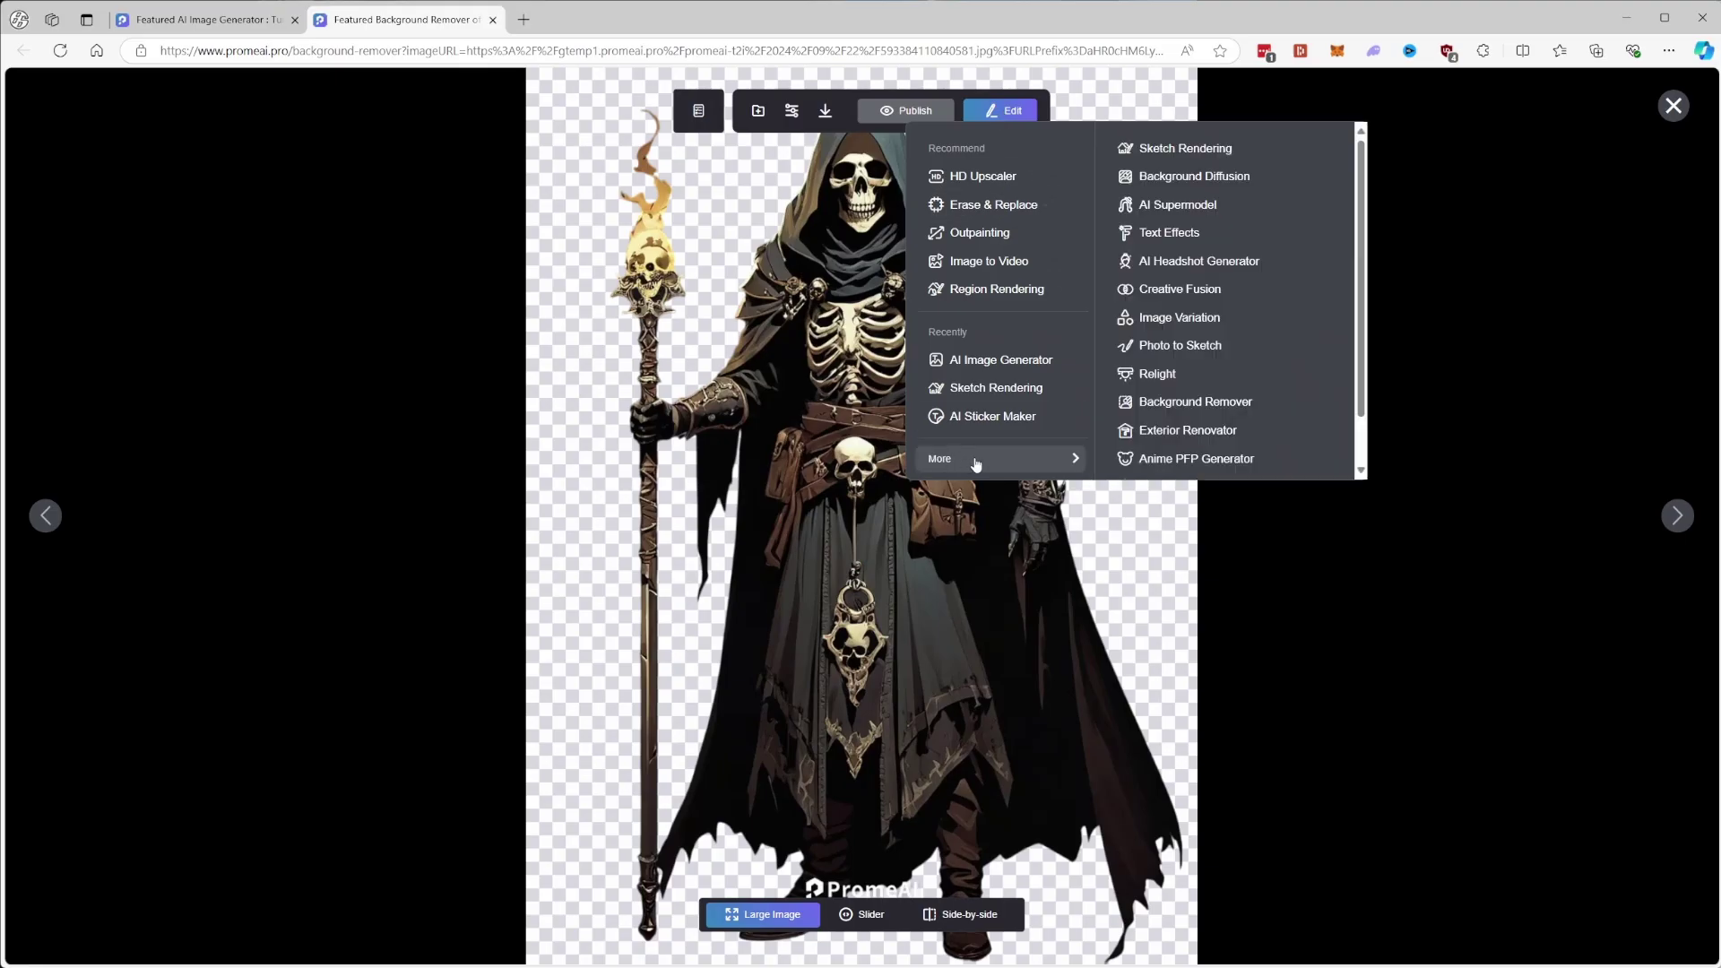
scroll(1224, 332, "down", 1)
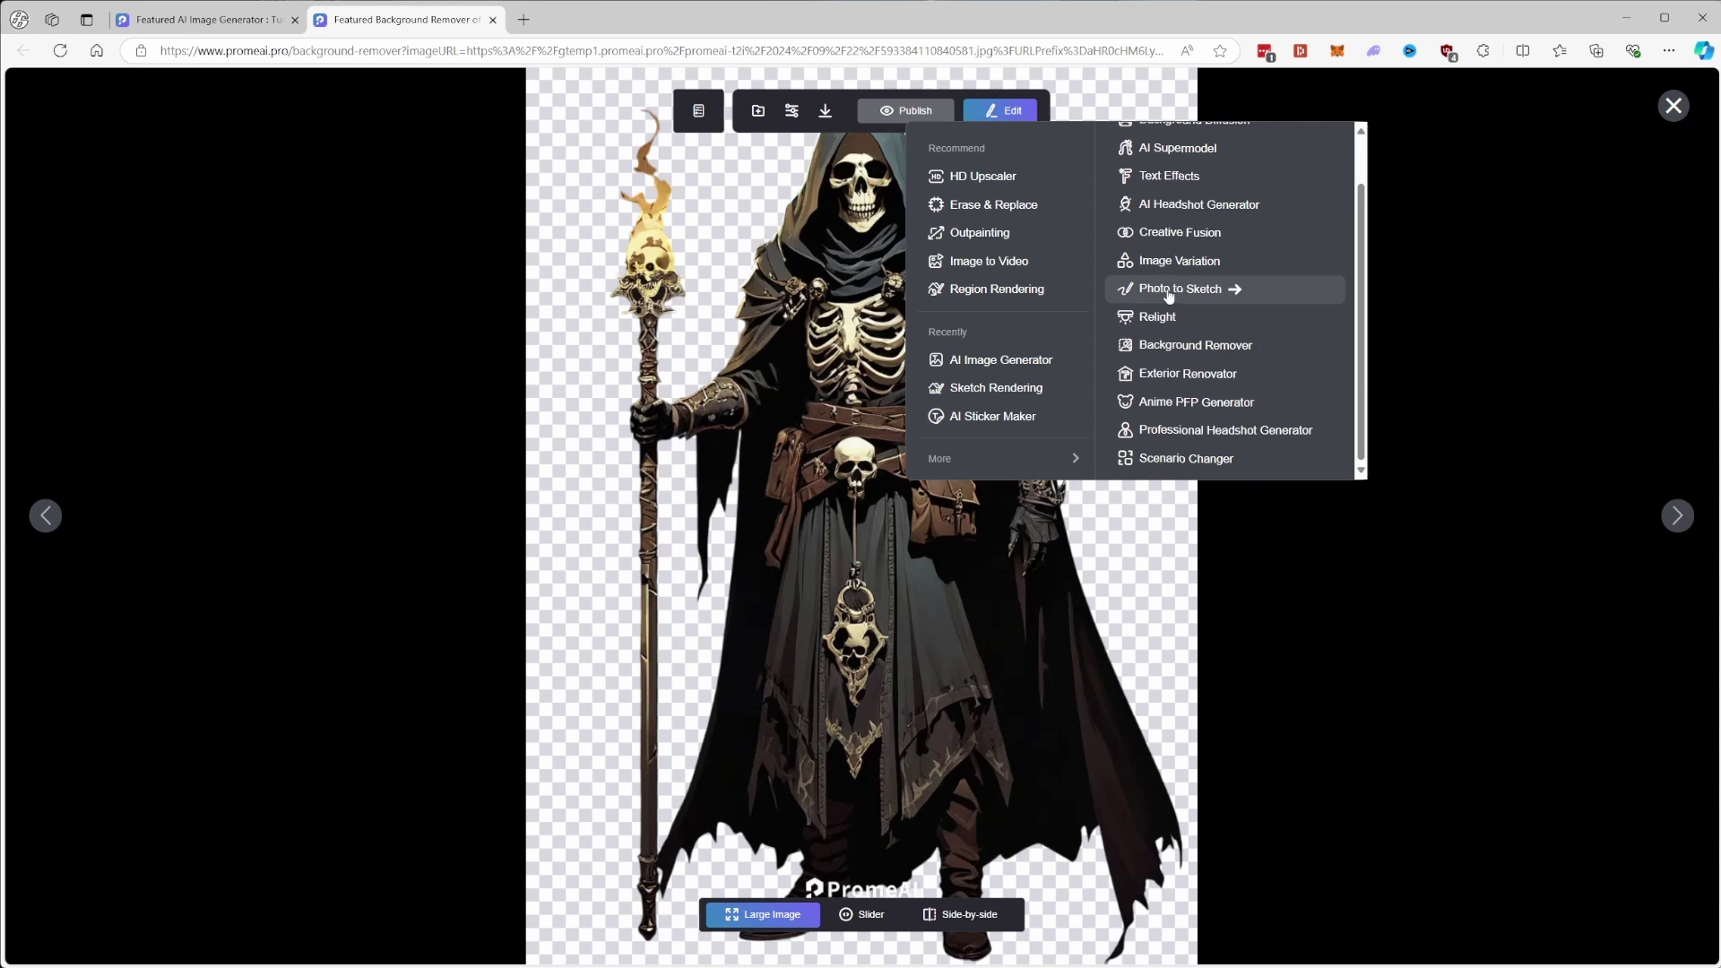
left_click(1172, 321)
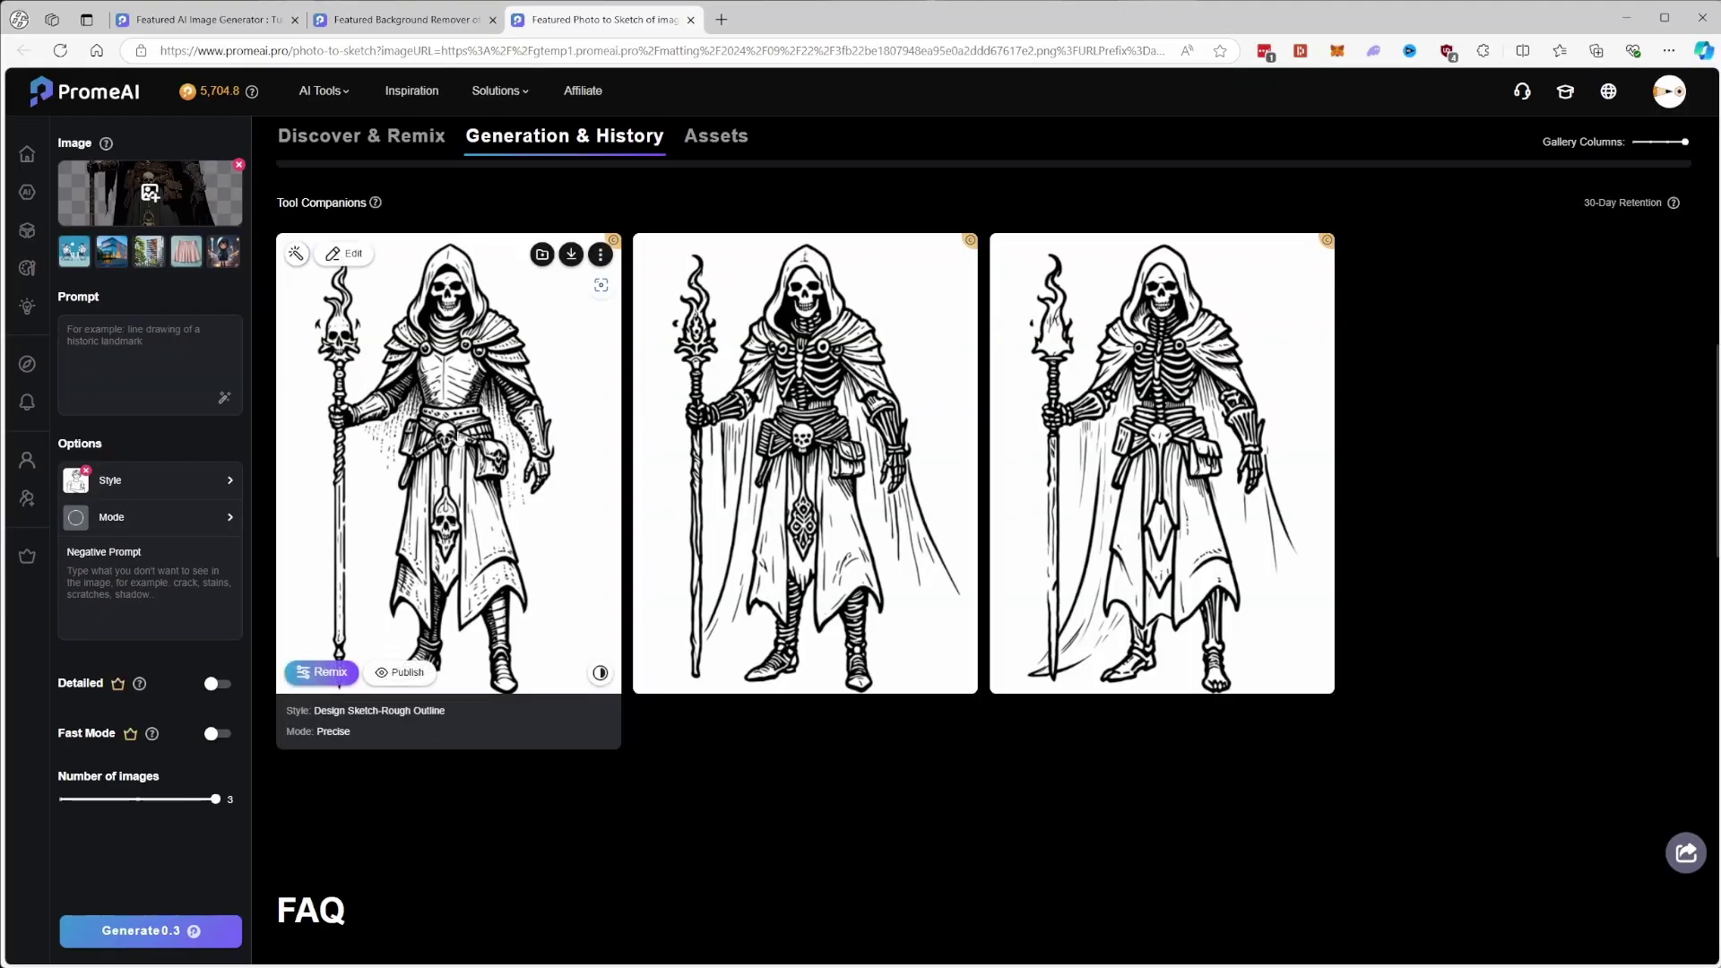
left_click(565, 576)
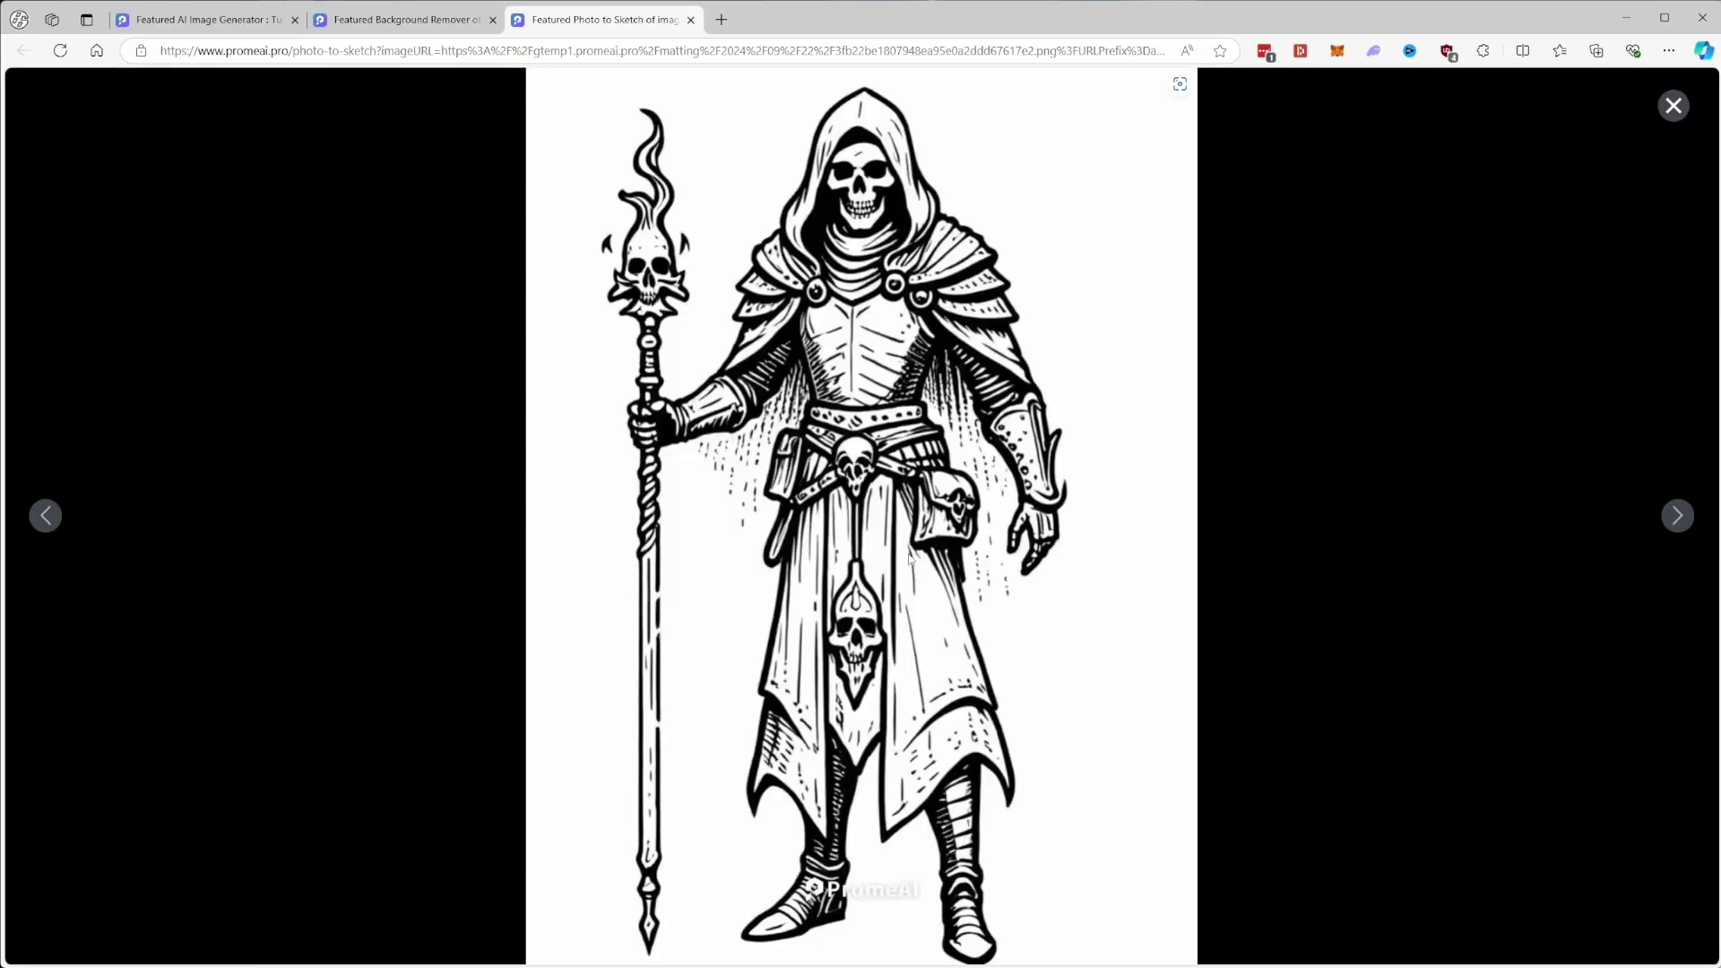